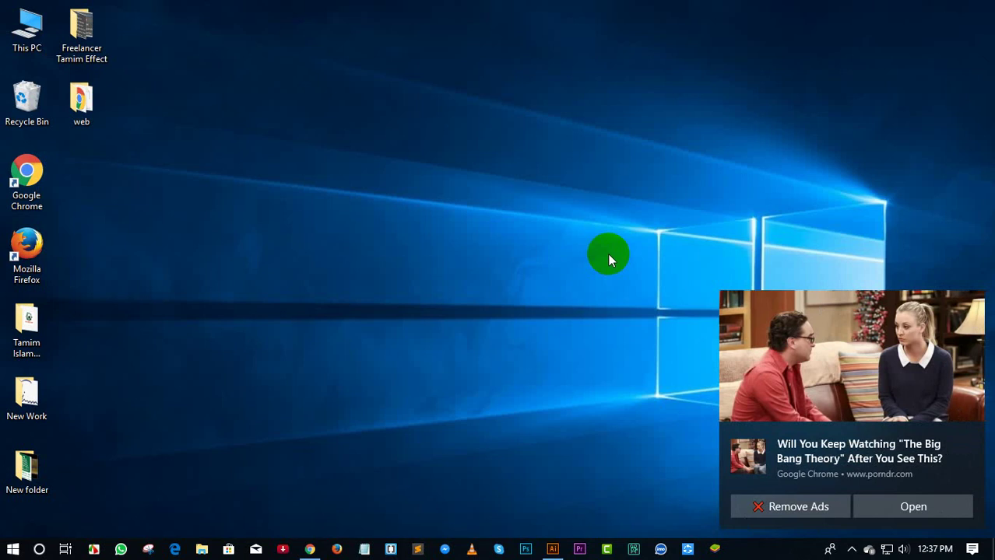
Close the Chrome ad notification at the bottom-right of the desktop.
click(971, 441)
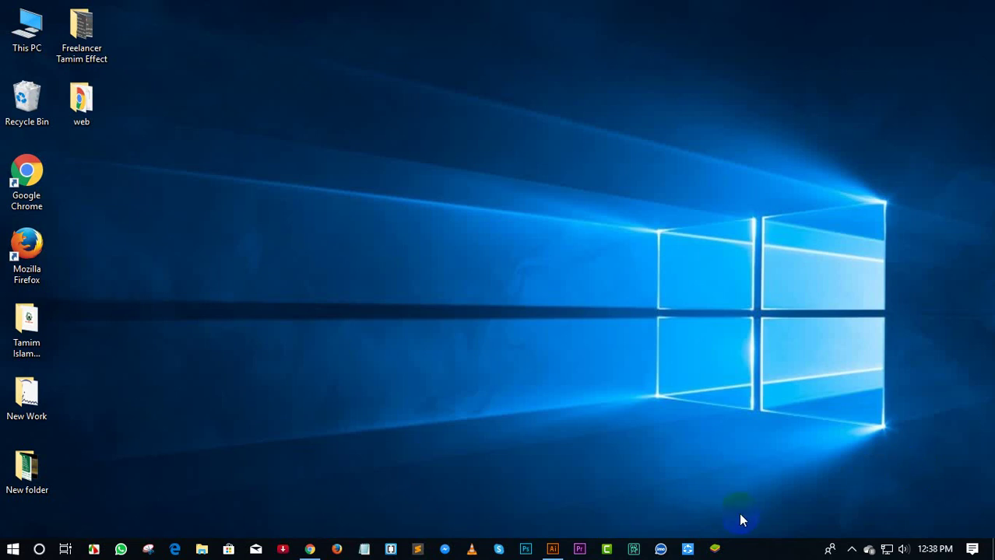
Restore Illustrator, pan the Untitled-1 artboard left, and show the Rectangle tool's shape flyout.
click(554, 551)
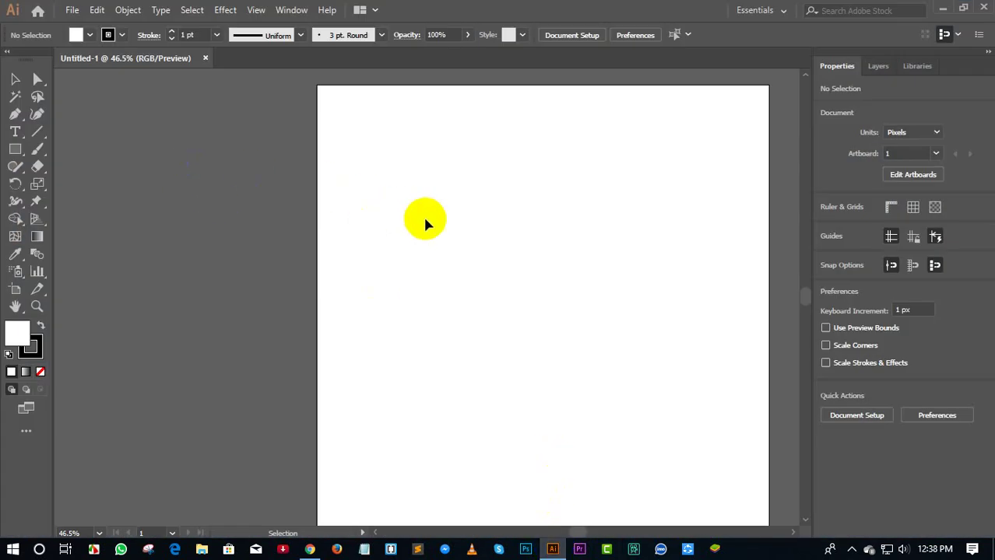
mouse_move(439, 224)
mouse_down()
mouse_move(335, 240)
mouse_move(336, 218)
mouse_up()
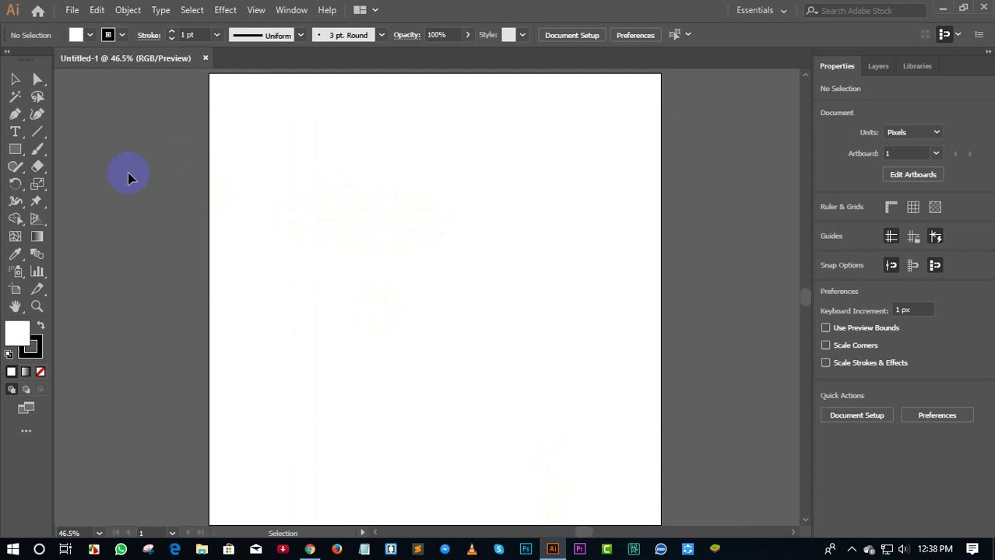
right_click(35, 139)
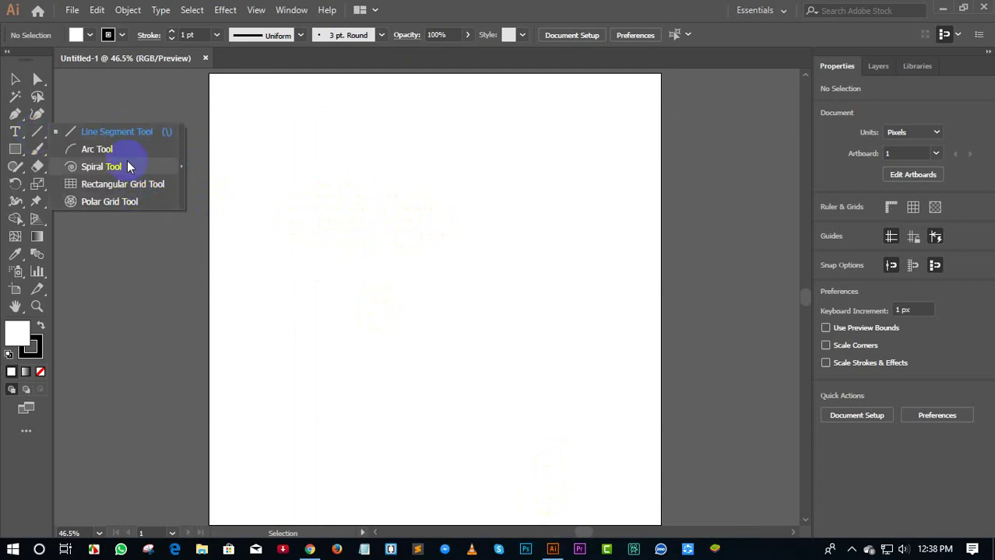
click(151, 244)
right_click(6, 150)
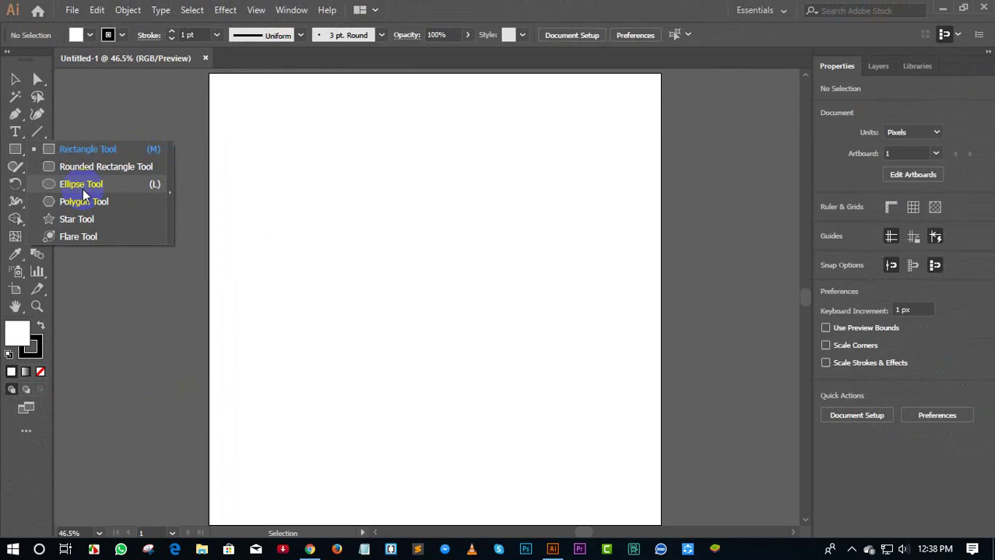
Draw a wide rectangle on the artboard's left half with the Rectangle Tool.
click(38, 149)
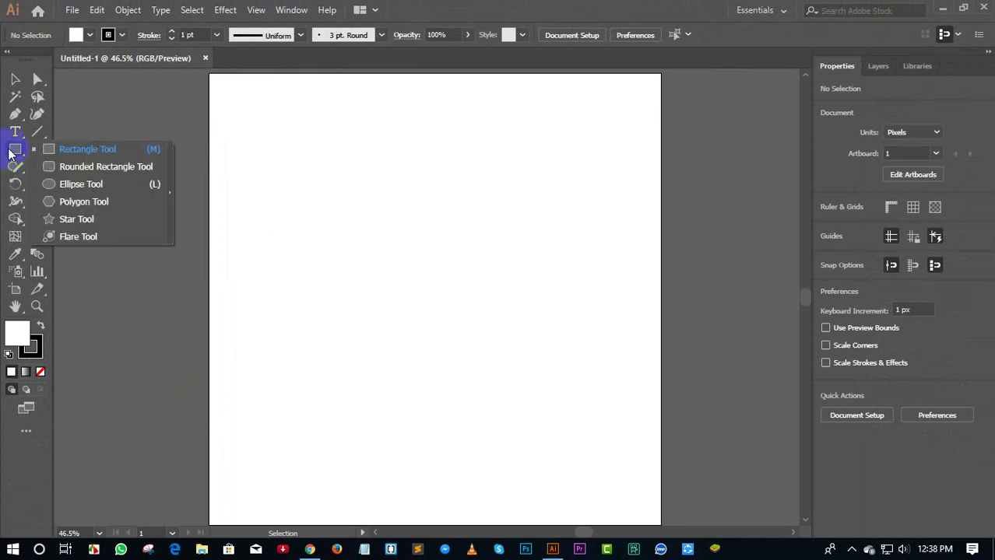
drag(15, 149, 67, 149)
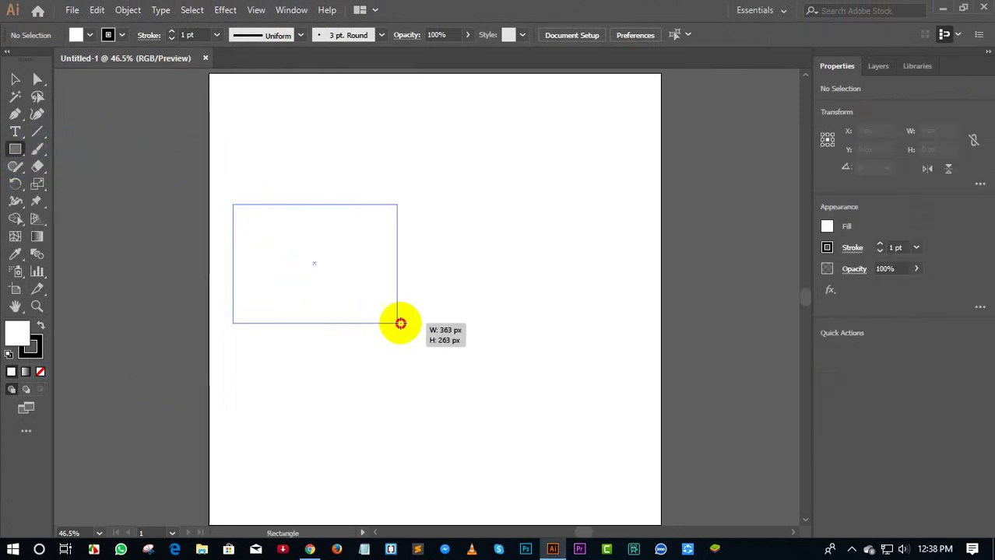
drag(233, 204, 521, 353)
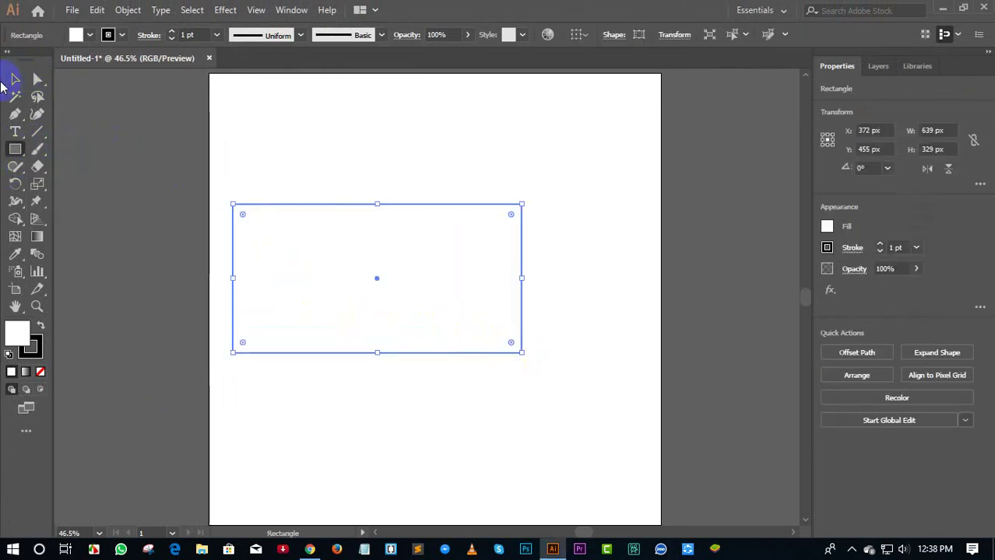
click(15, 79)
click(185, 118)
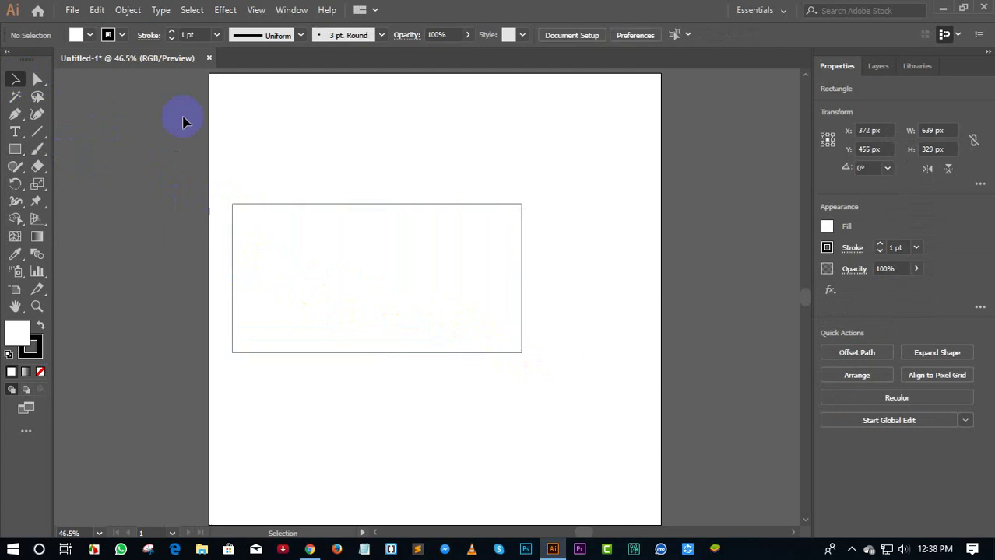
click(278, 205)
Draw a tall 59 × 796 px rectangle, delete the wide one, and select the tall one.
click(28, 146)
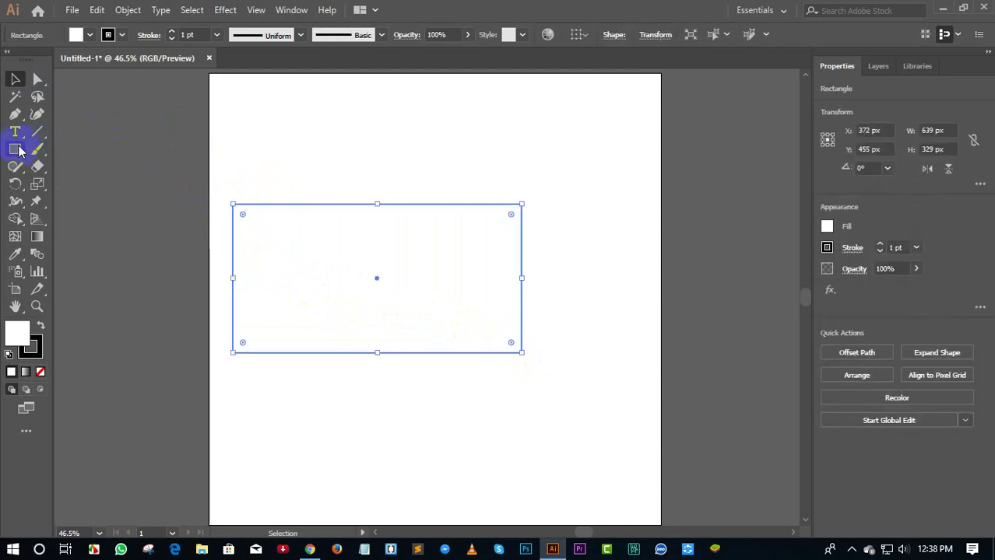
mouse_move(265, 107)
mouse_down()
mouse_move(367, 188)
mouse_move(455, 191)
mouse_move(433, 252)
mouse_move(446, 196)
mouse_move(471, 231)
mouse_move(554, 208)
mouse_move(555, 196)
mouse_move(661, 196)
mouse_move(464, 164)
mouse_move(682, 140)
mouse_move(652, 112)
mouse_move(666, 307)
mouse_move(408, 446)
mouse_move(290, 465)
mouse_up()
click(11, 76)
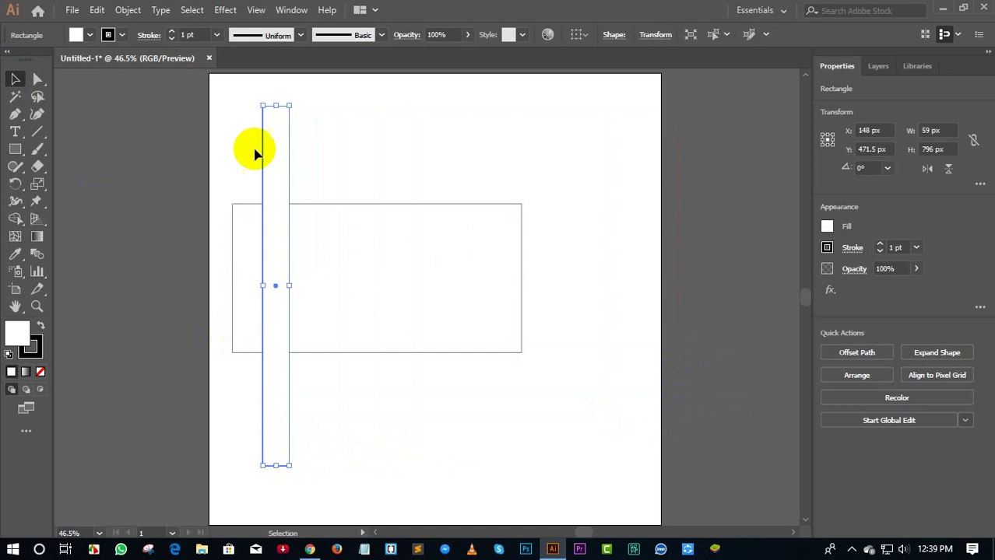
drag(377, 204, 435, 178)
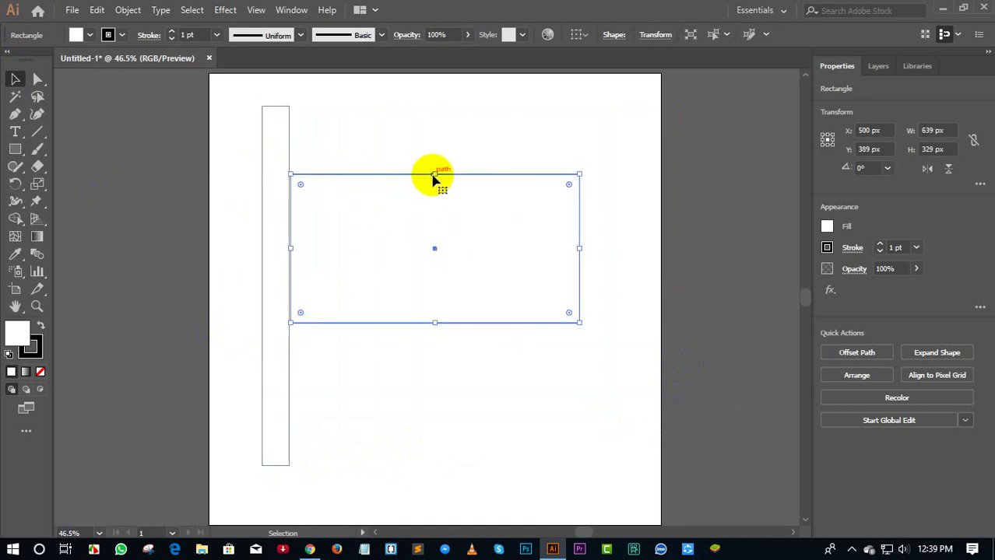
key(Delete)
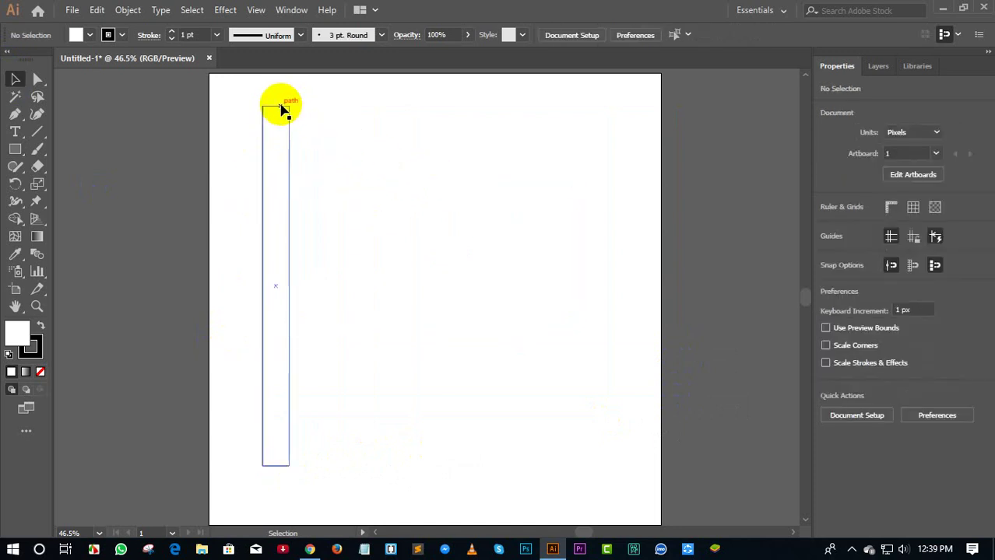
click(290, 108)
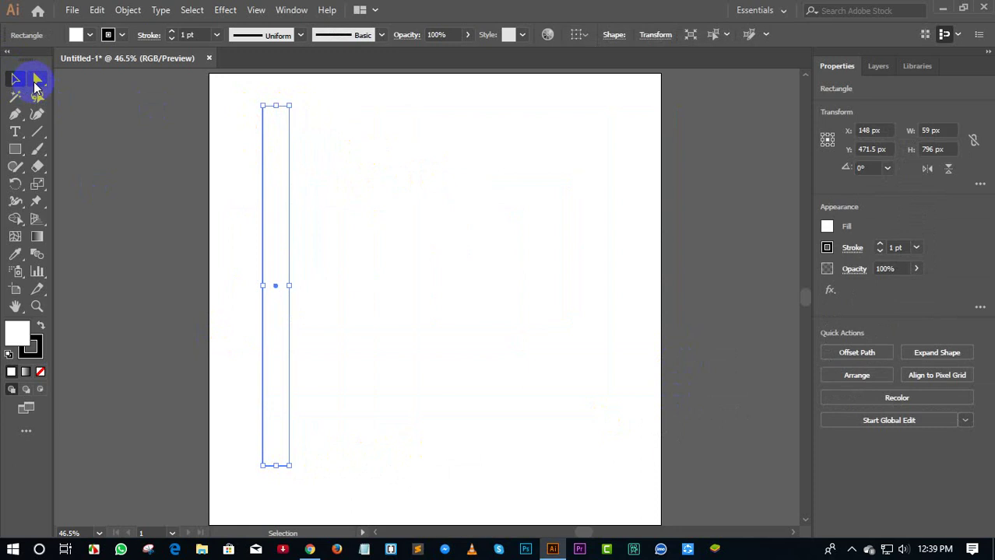
click(36, 79)
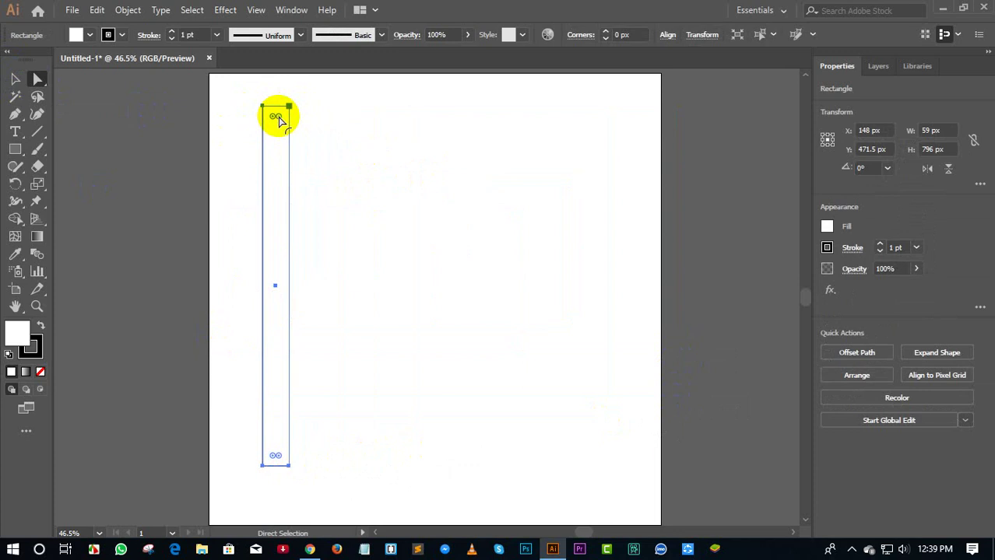
drag(277, 117, 282, 166)
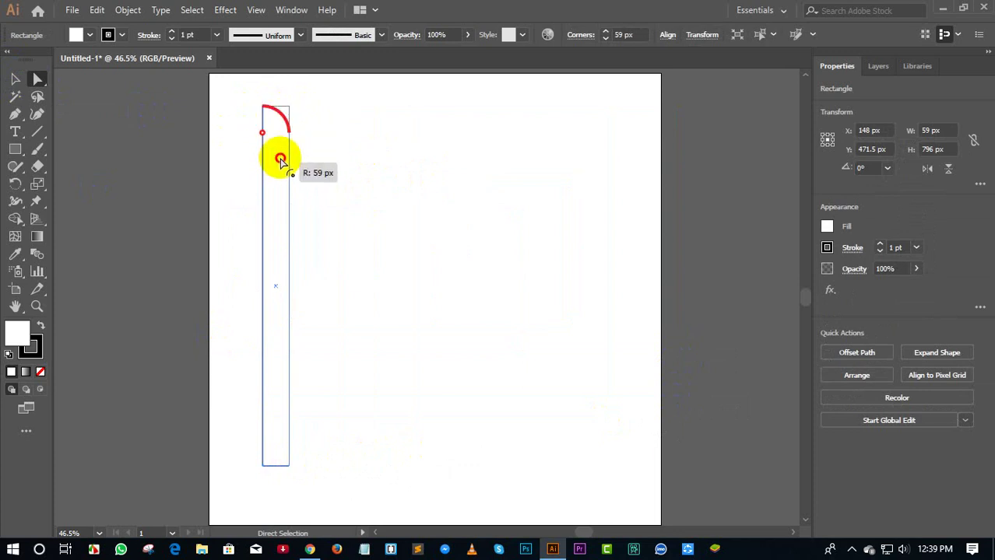
key(ctrl+z)
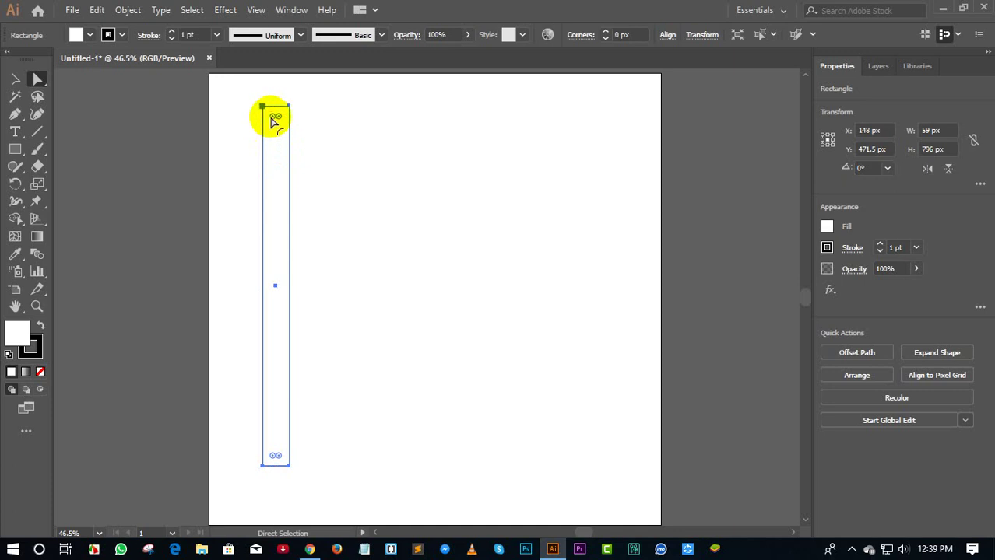
drag(275, 116, 273, 148)
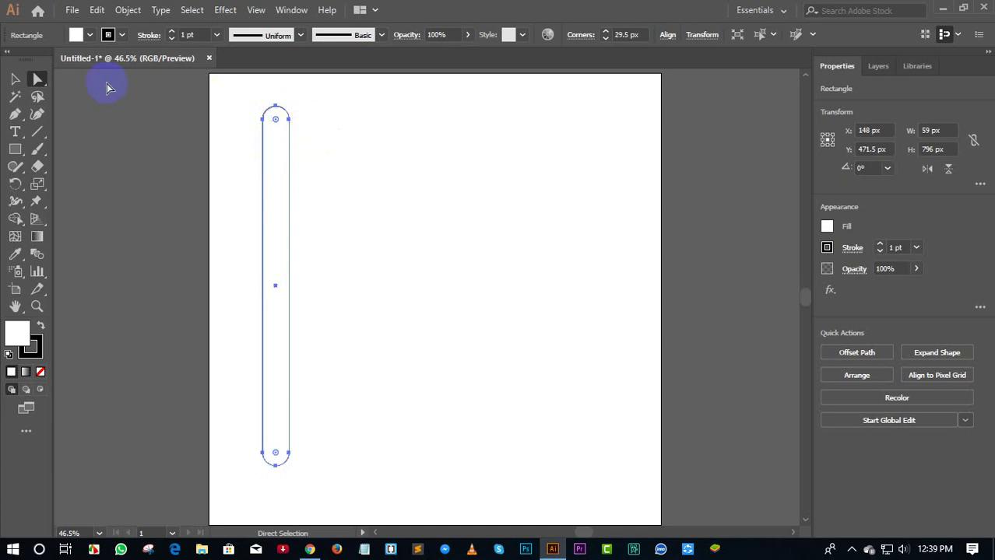
key(v)
click(323, 89)
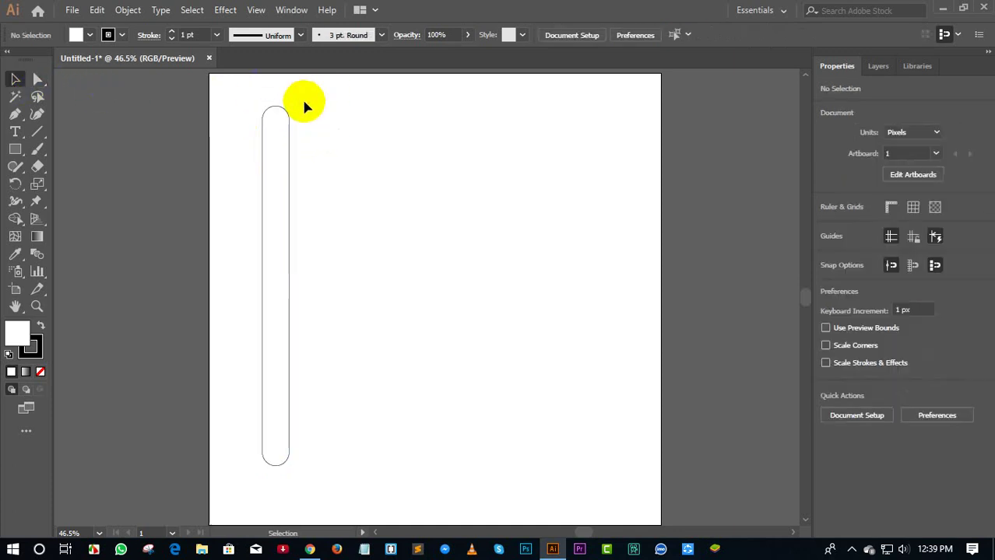
key(ctrl+z)
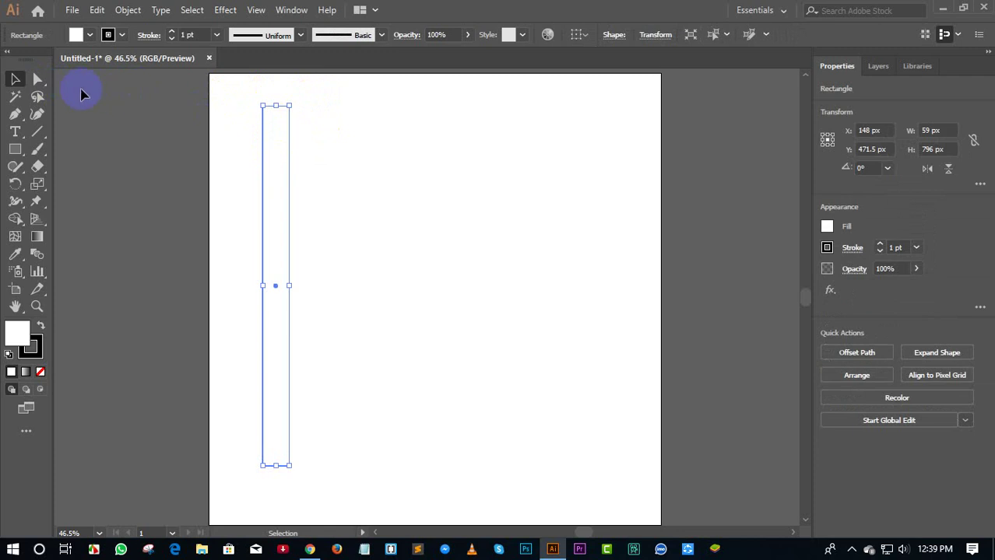
click(327, 107)
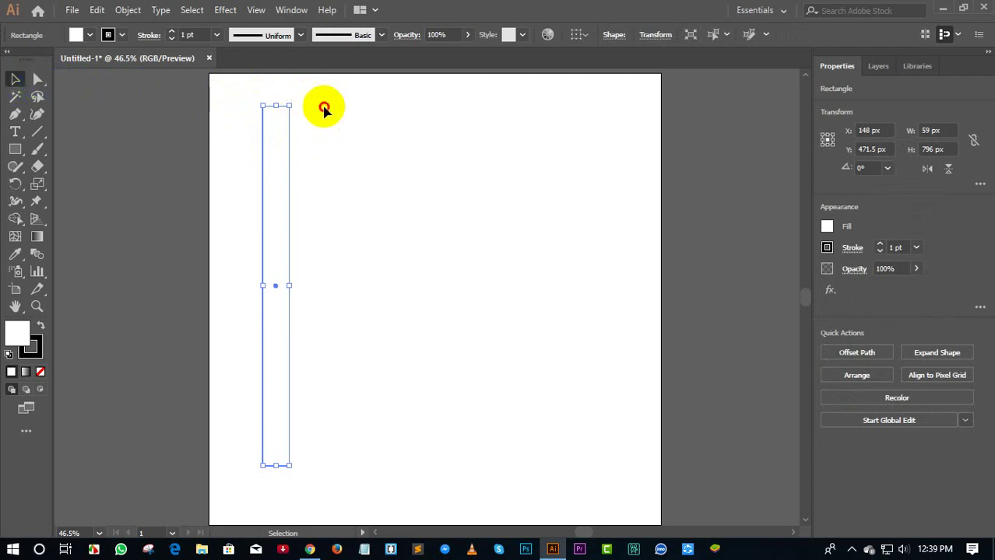
drag(248, 101, 298, 140)
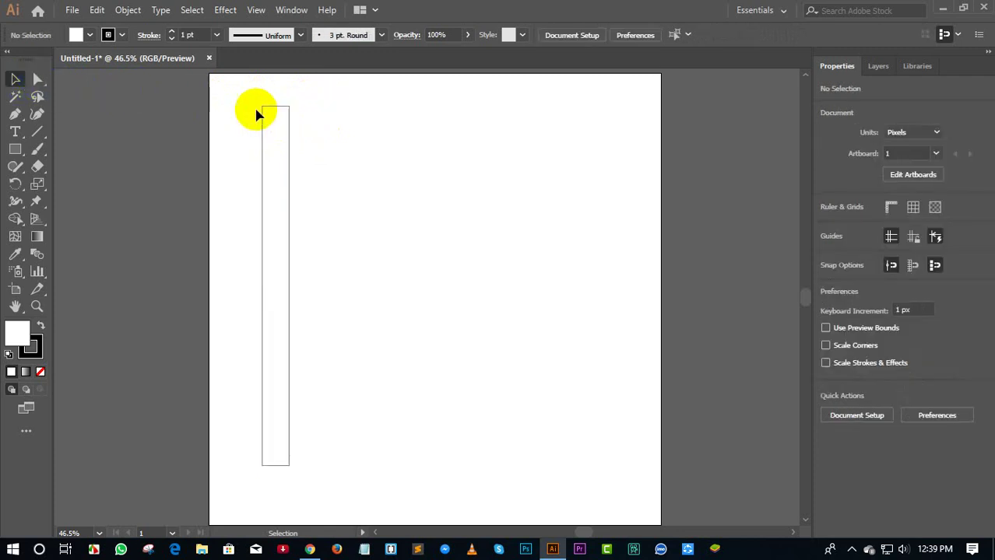
click(37, 79)
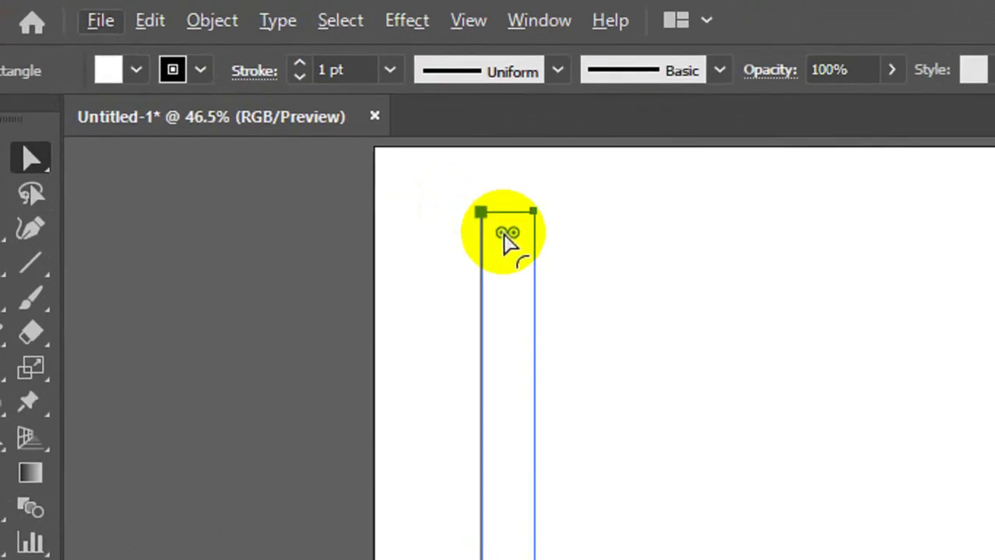
Try rounding the tall rectangle's top corners several times, undoing each to keep 0 px radius.
drag(506, 235, 510, 286)
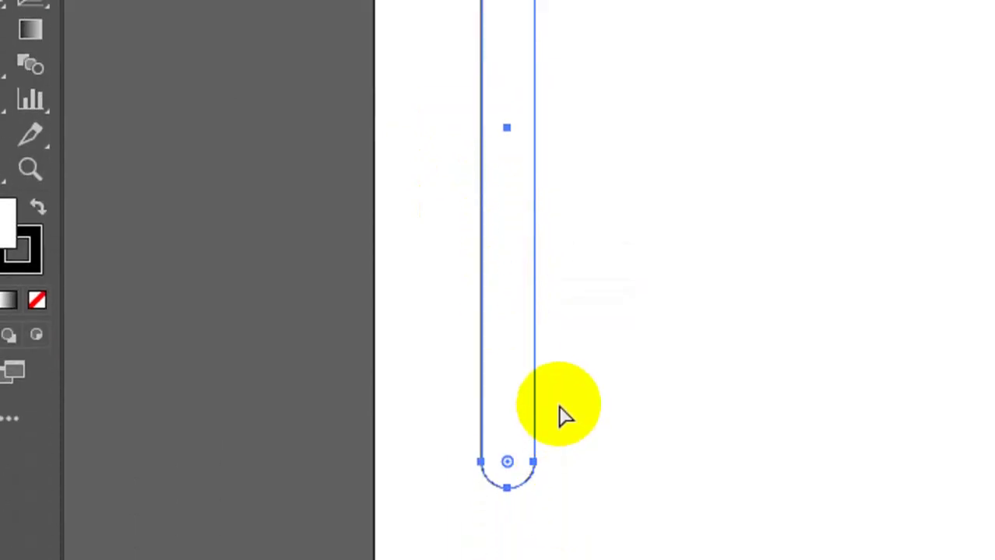
key(ctrl+z)
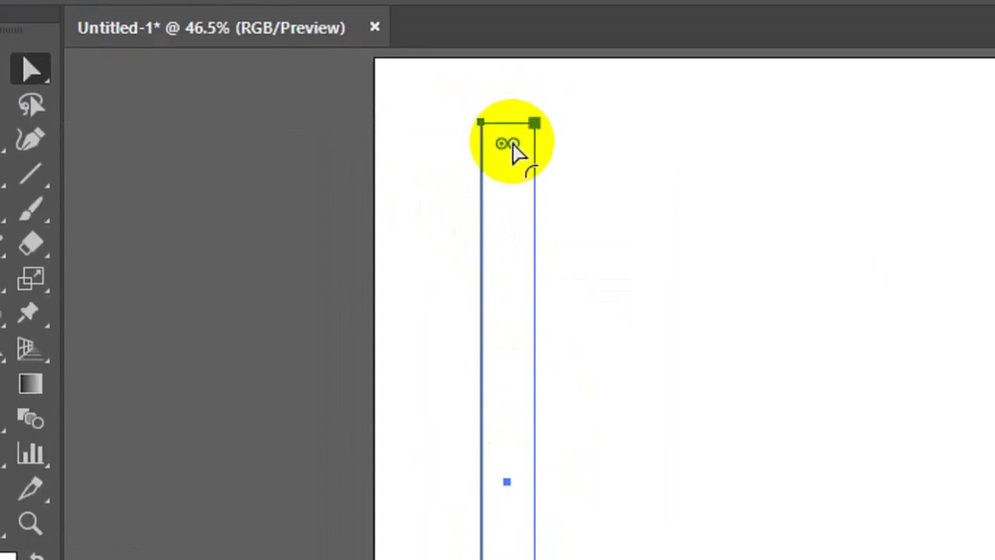
drag(510, 145, 499, 262)
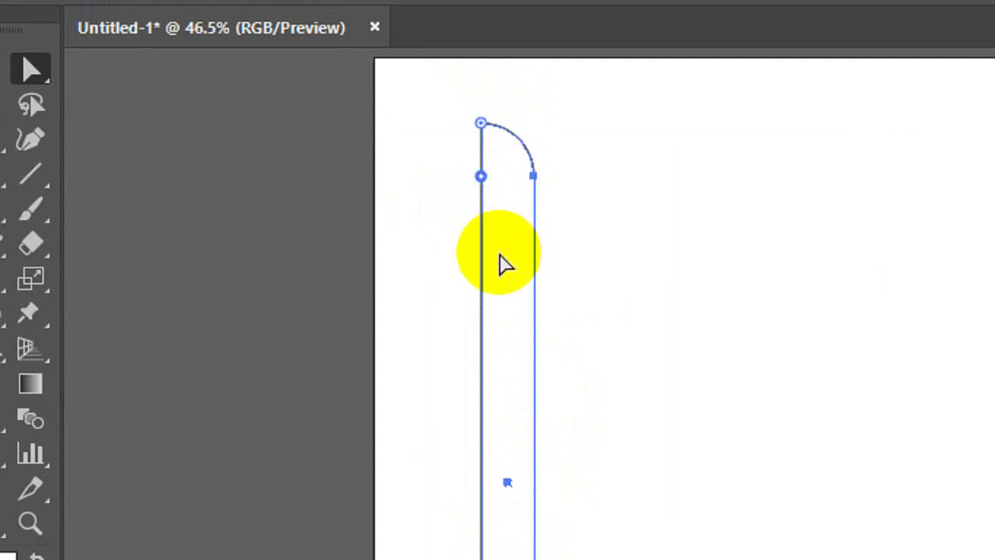
key(ctrl+z)
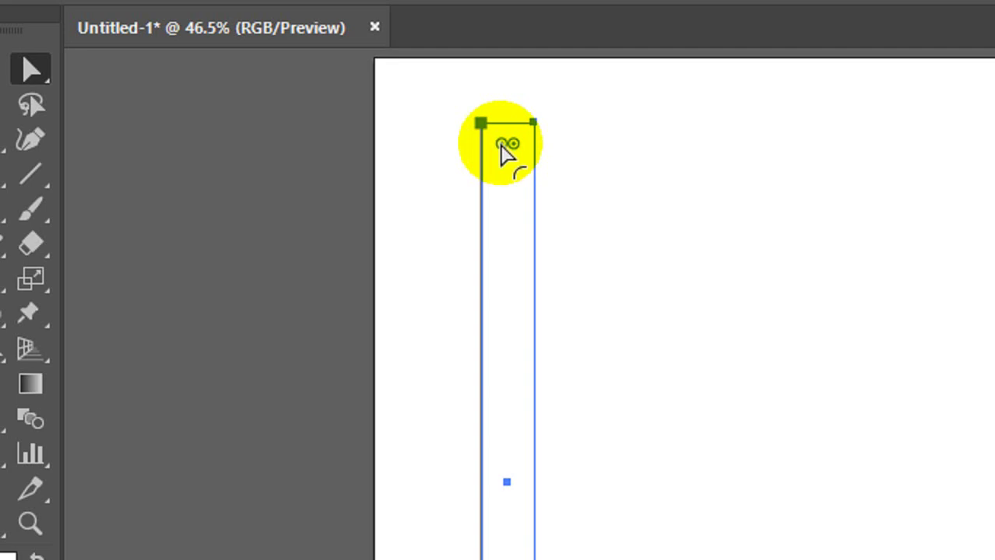
drag(505, 151, 504, 173)
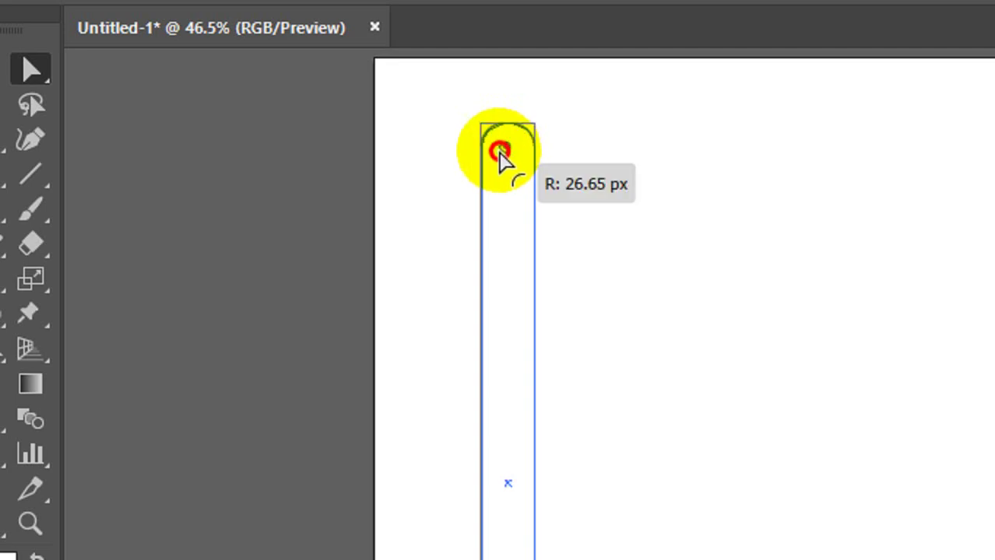
key(ctrl+z)
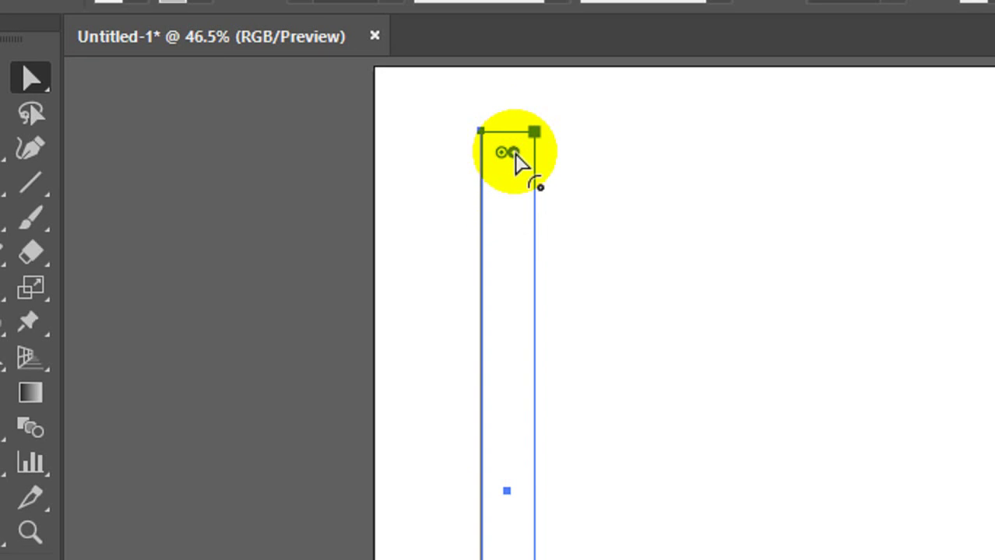
drag(515, 153, 524, 289)
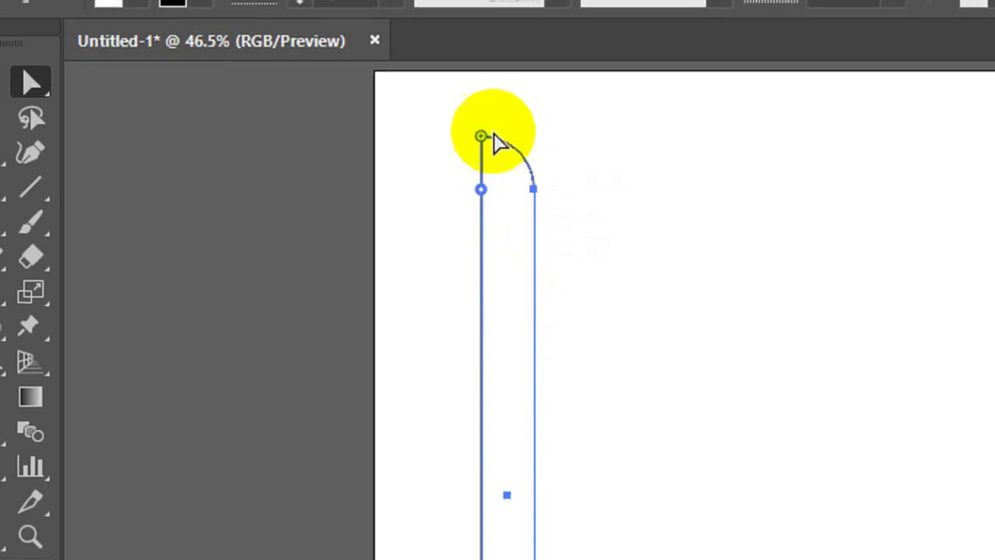
key(ctrl+z)
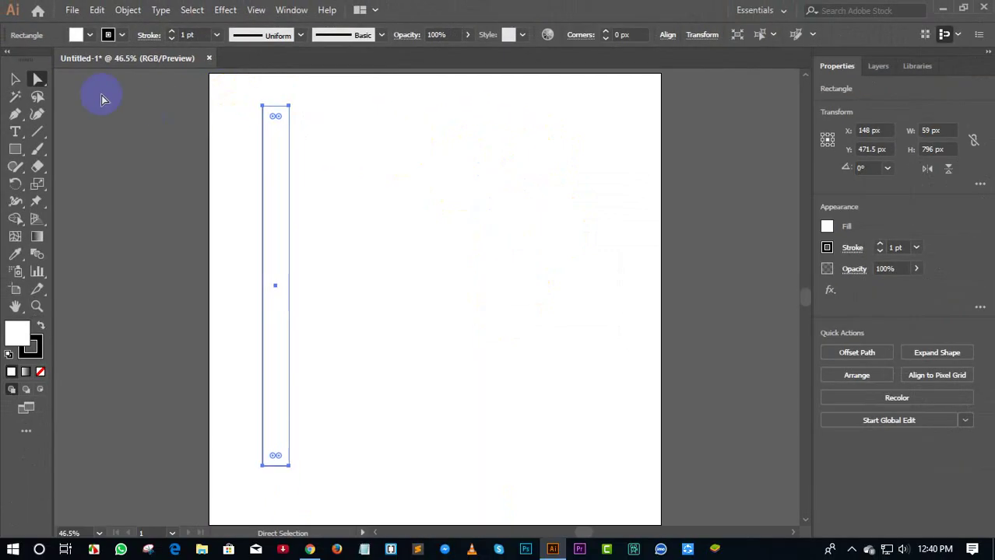
Draw a 628 × 375 px rounded rectangle in the artboard's upper half, then deselect it.
click(12, 78)
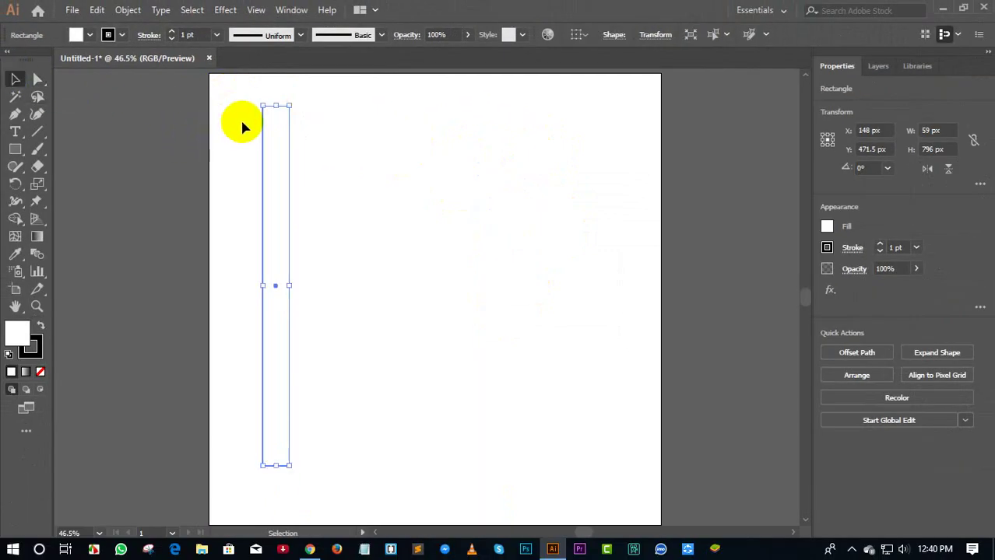
click(304, 171)
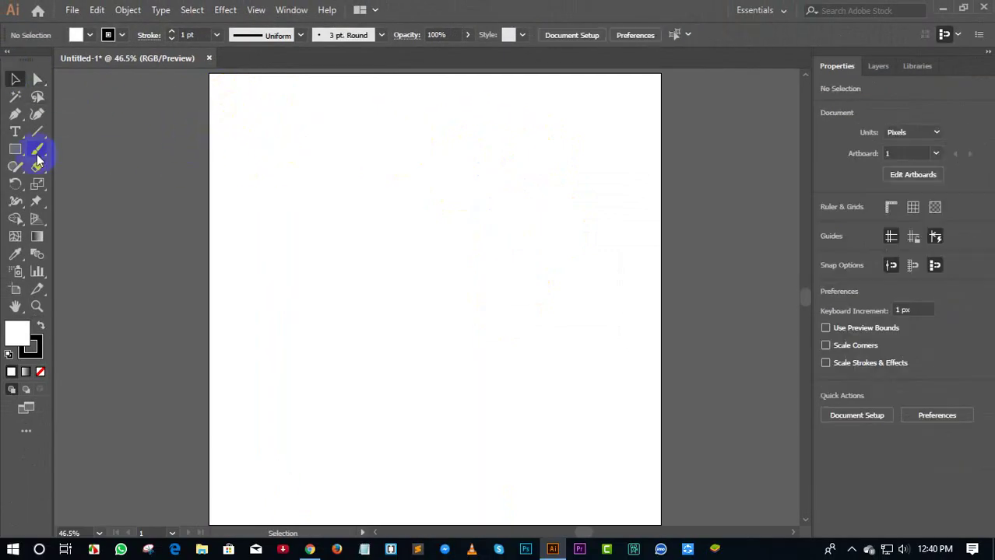
drag(15, 149, 56, 175)
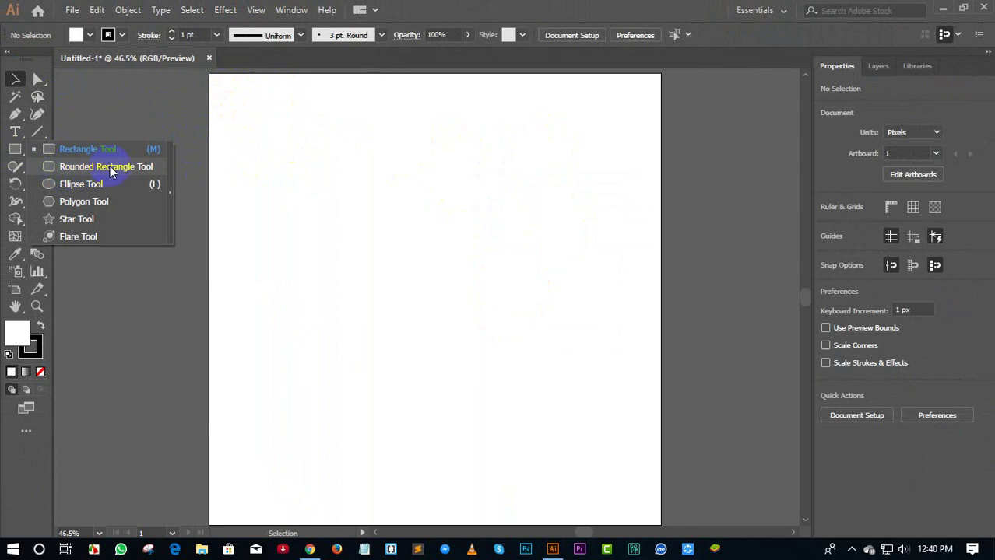
click(110, 166)
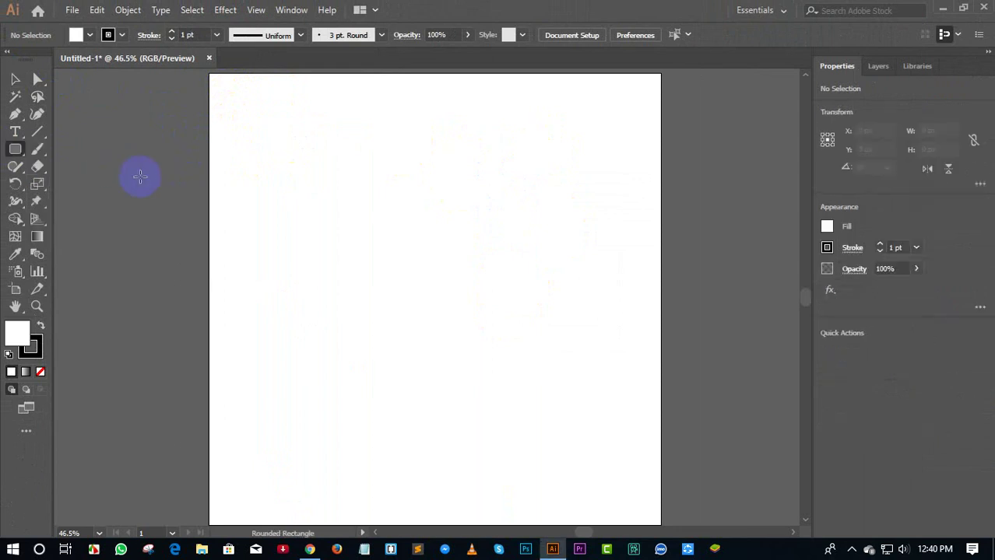
mouse_move(267, 193)
mouse_down()
mouse_move(388, 306)
mouse_move(550, 362)
mouse_up()
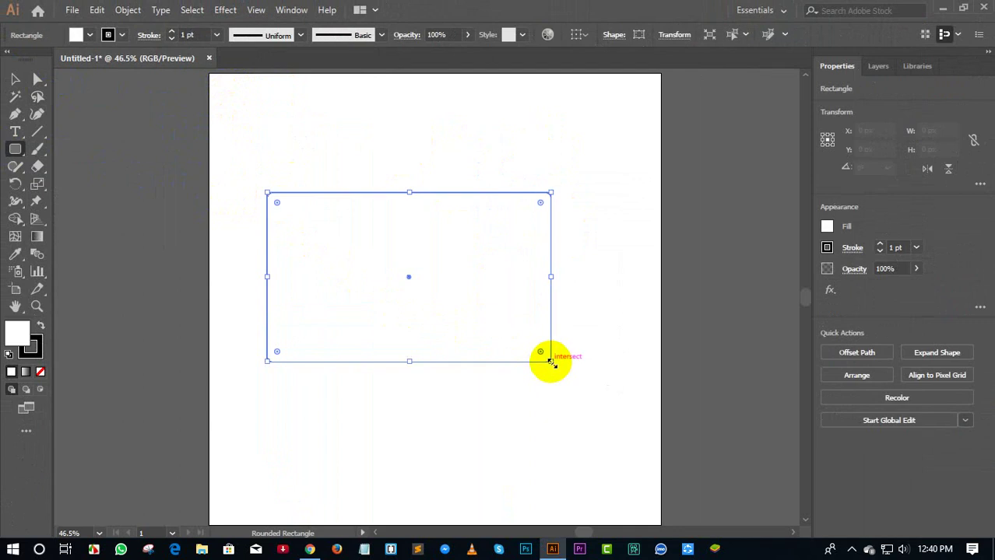
click(12, 79)
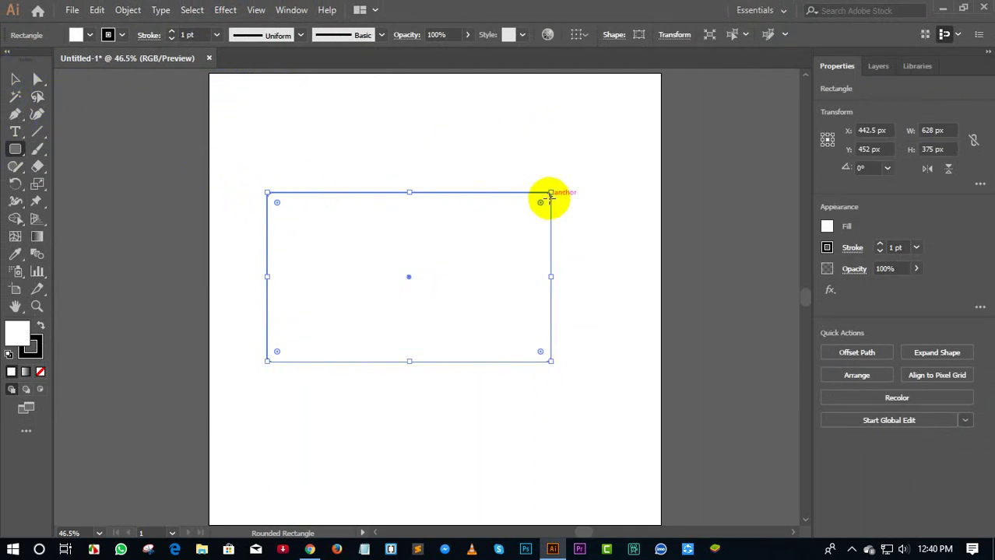
click(15, 78)
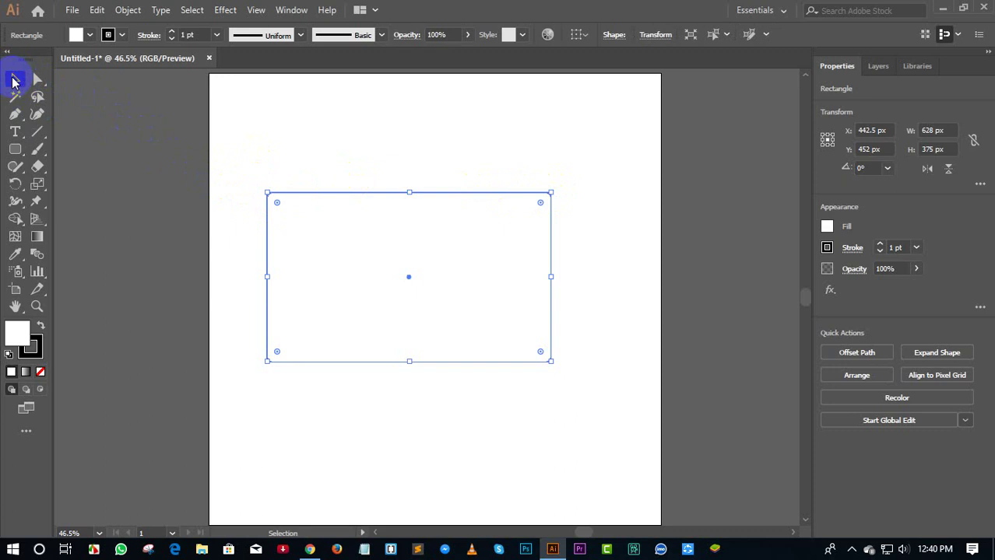
click(204, 115)
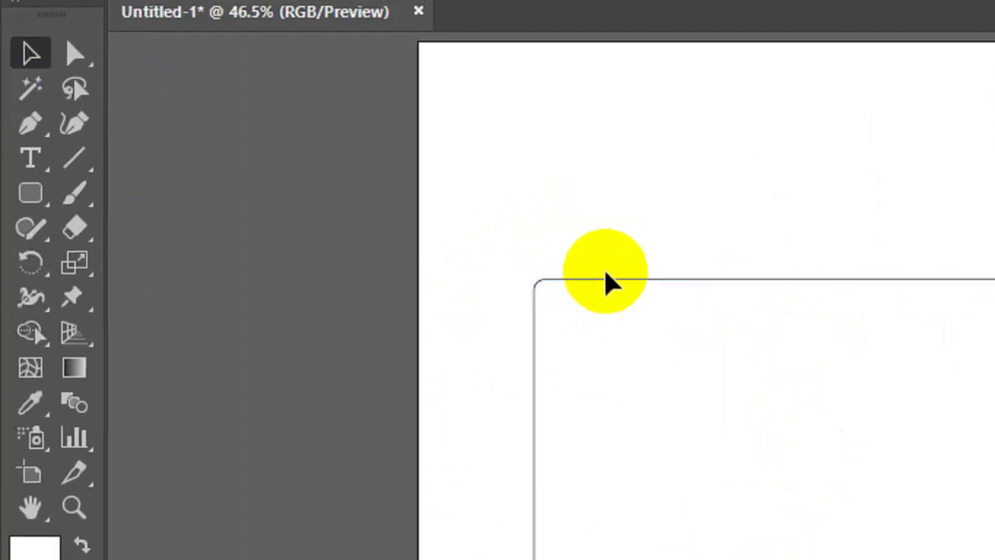
click(610, 281)
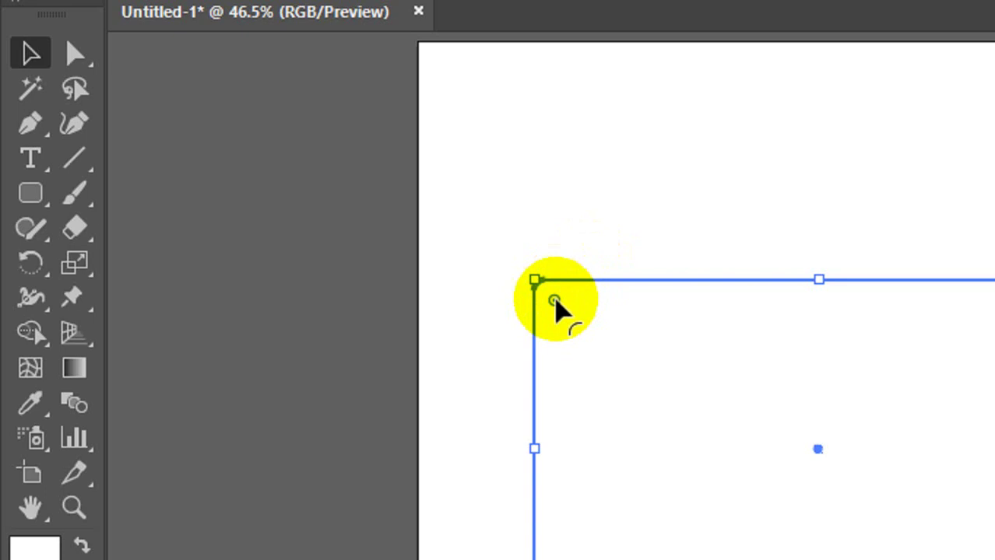
drag(556, 302, 814, 426)
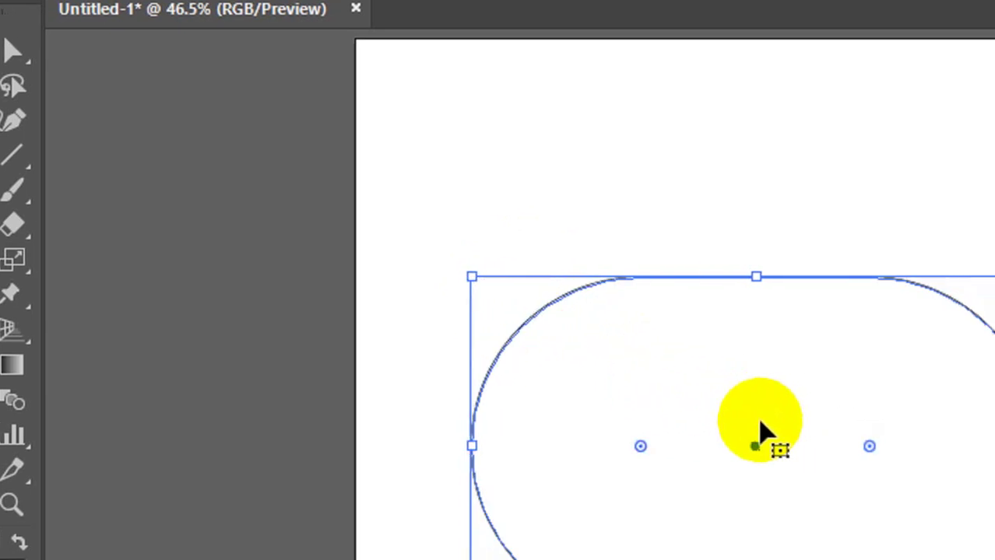
key(ctrl+z)
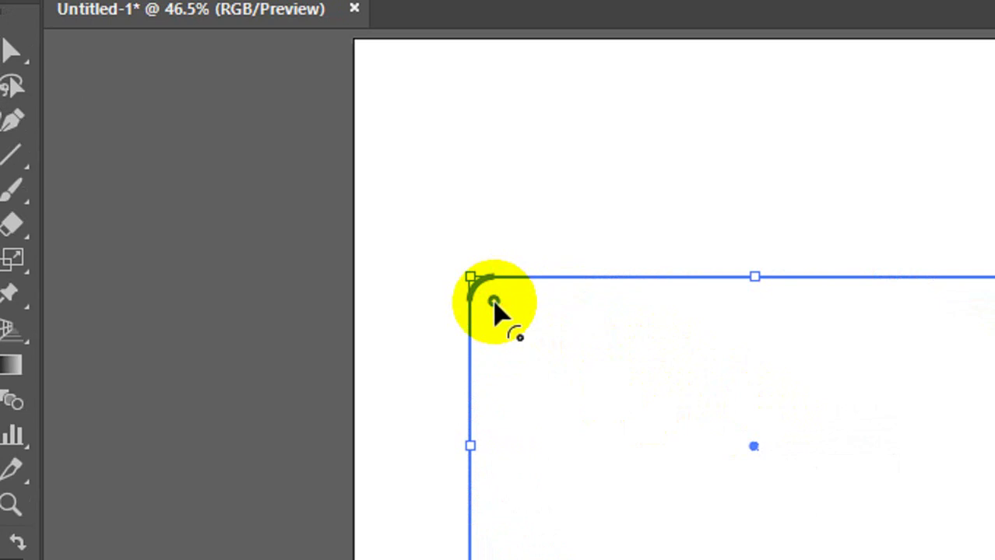
drag(495, 303, 790, 464)
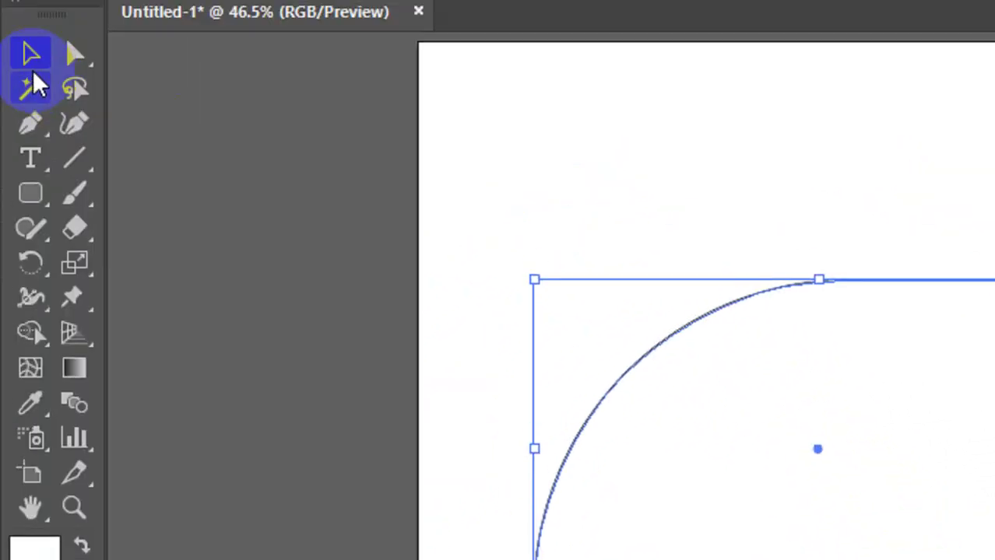
click(344, 121)
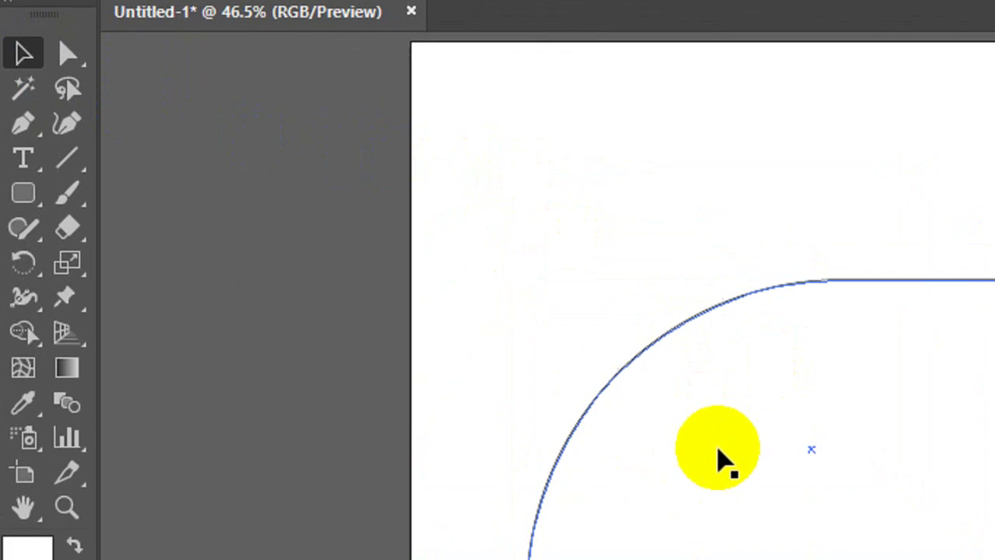
key(ctrl+z)
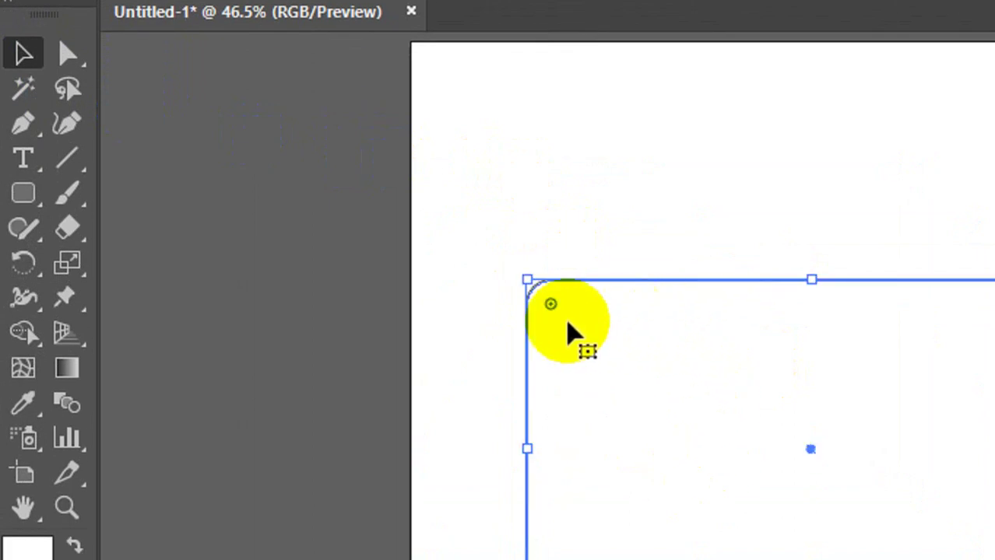
drag(551, 303, 554, 311)
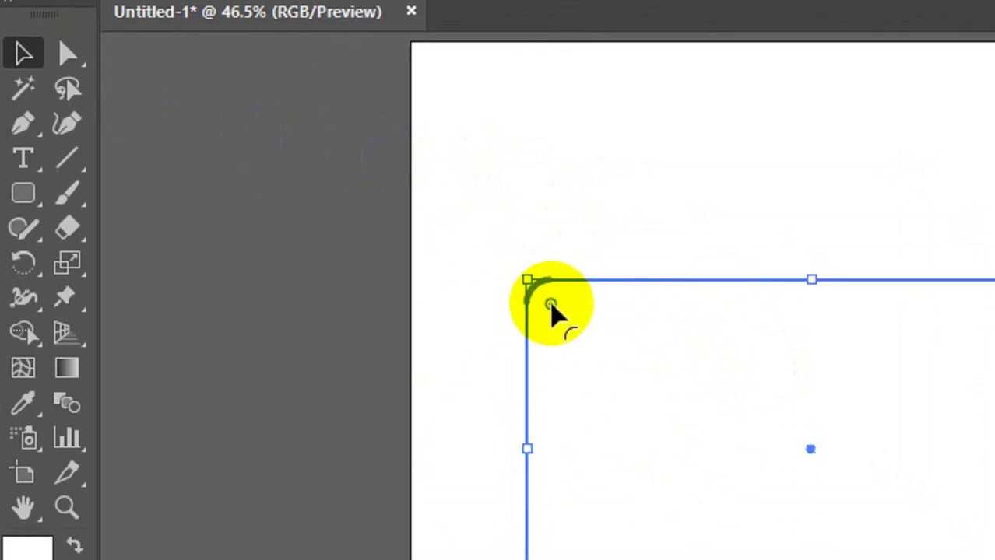
drag(550, 306, 624, 349)
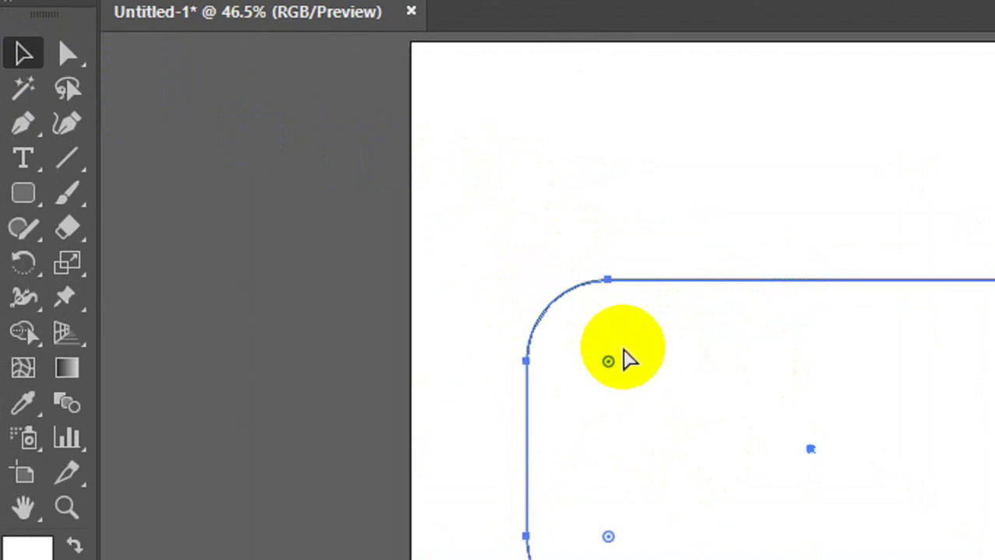
key(ctrl+z)
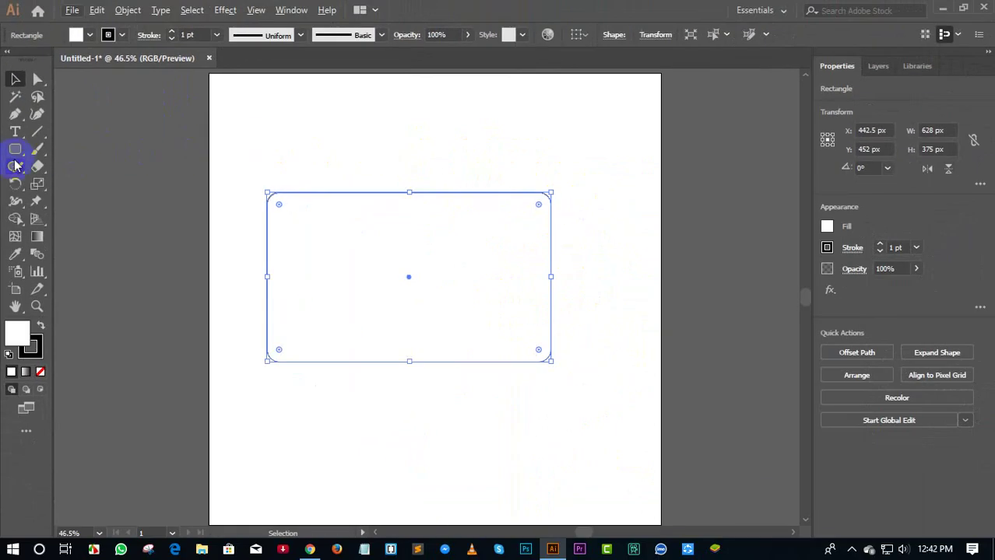
Marquee-select the rounded rectangle and delete it.
click(15, 149)
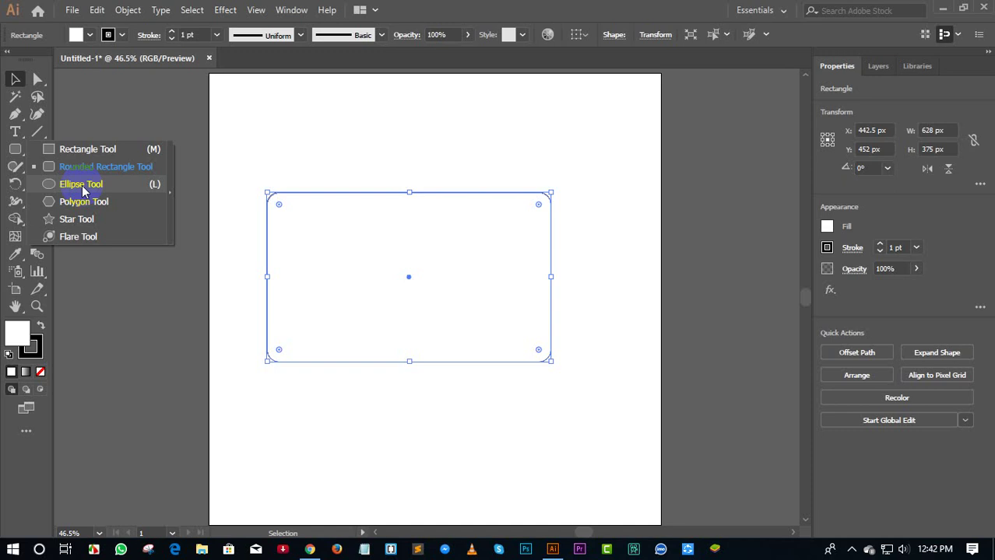
click(256, 126)
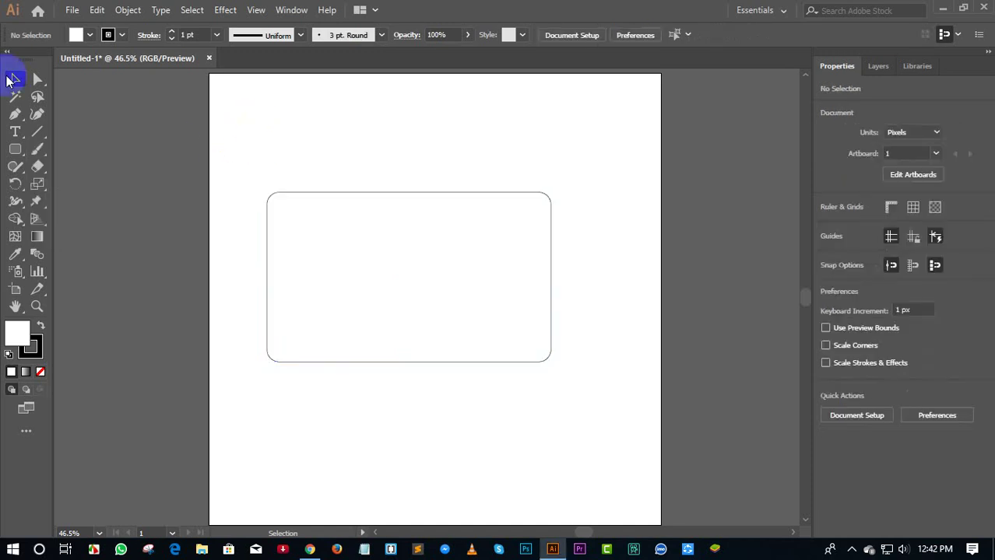
mouse_move(244, 133)
mouse_down()
mouse_move(392, 387)
mouse_move(411, 387)
mouse_up()
key(Delete)
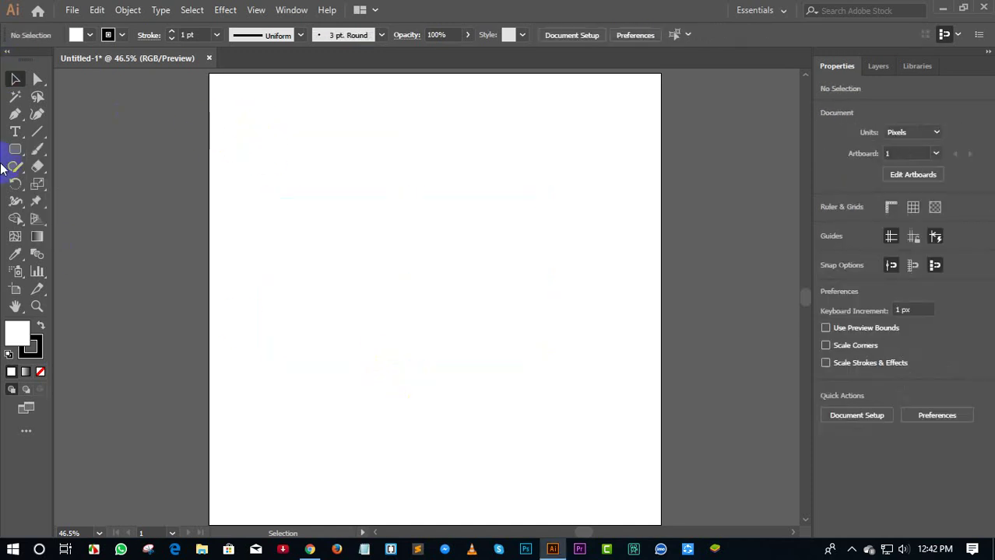
Draw a 406 px circle, move it up-right, and squash it into a 406 × 222 px ellipse.
drag(15, 149, 50, 182)
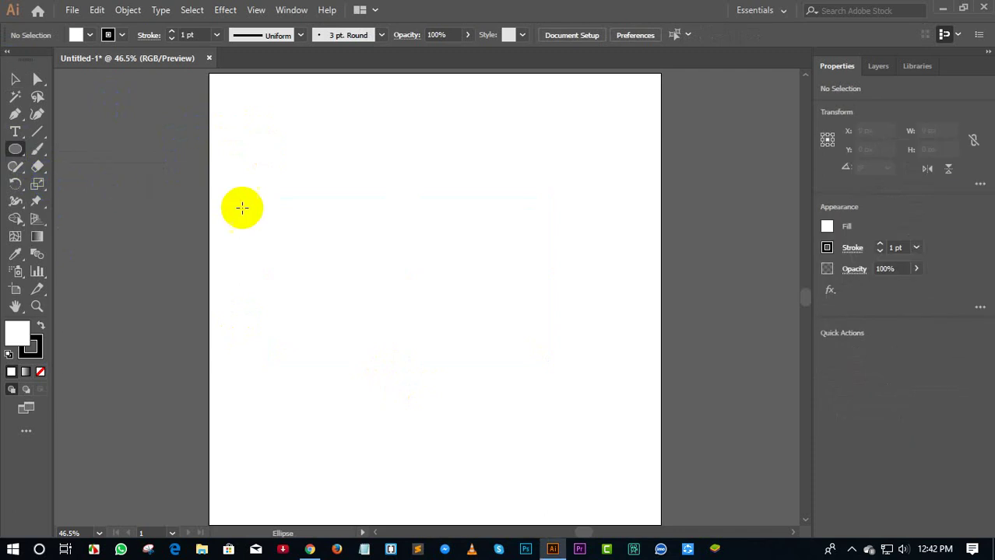
drag(291, 206, 465, 387)
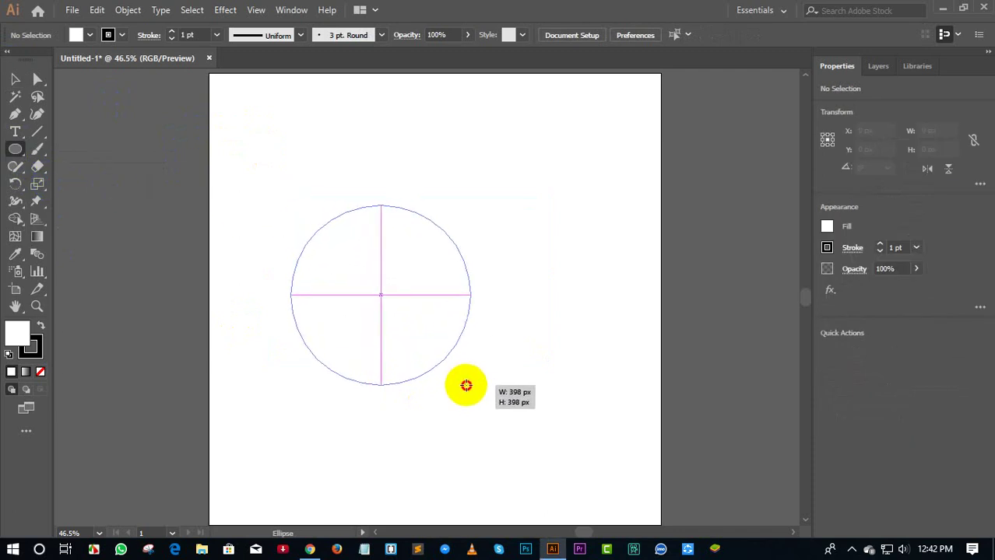
drag(466, 386, 473, 354)
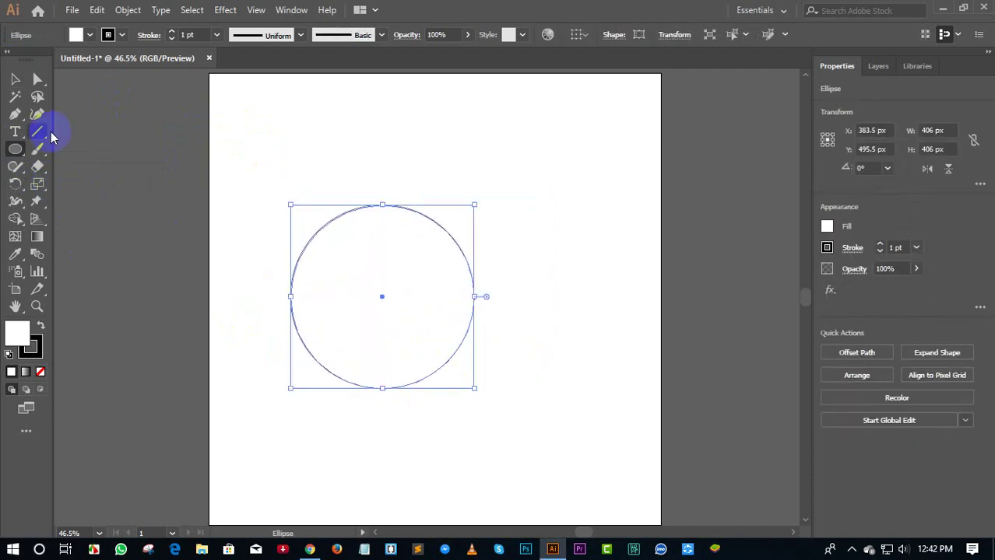
click(15, 78)
click(260, 110)
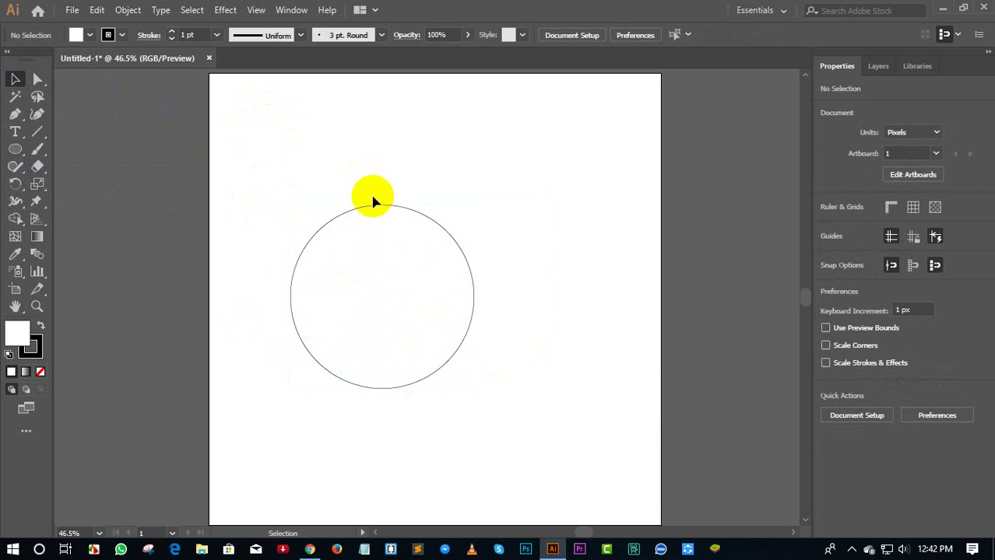
mouse_move(372, 201)
mouse_down()
mouse_move(414, 182)
mouse_move(413, 174)
mouse_up()
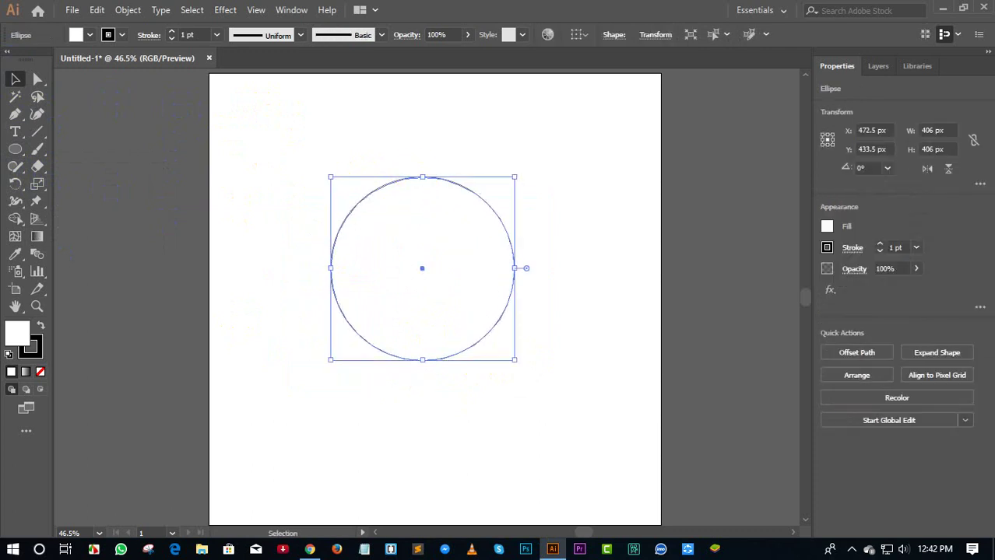
click(325, 143)
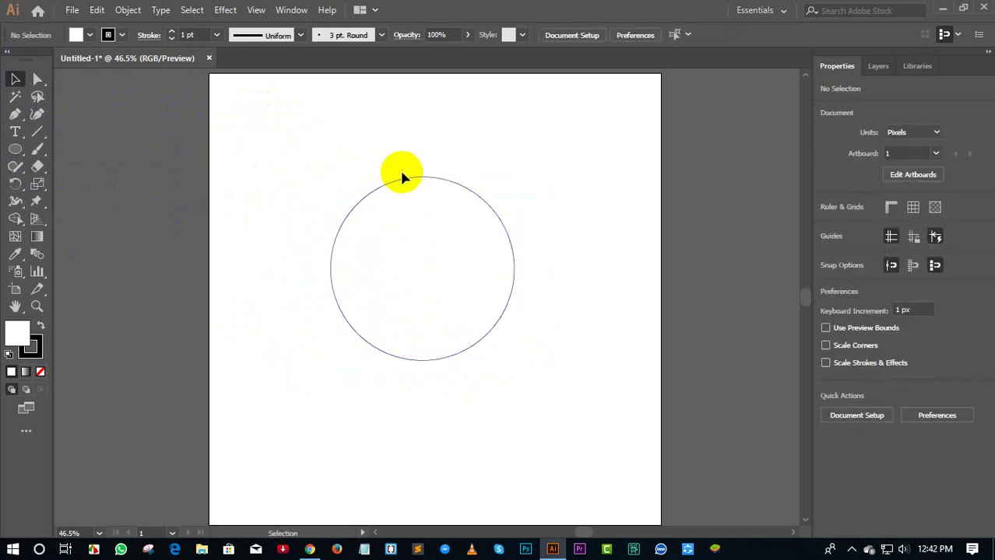
click(422, 178)
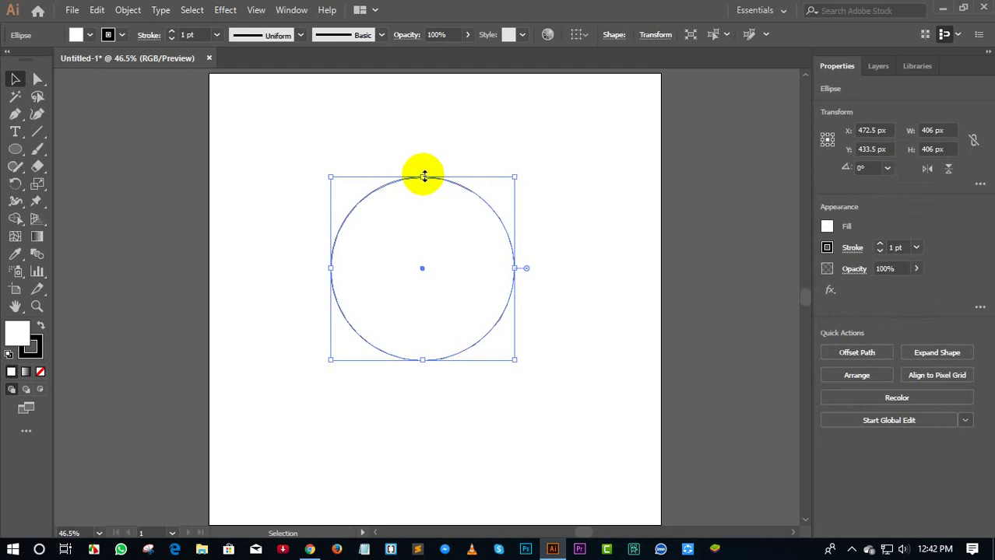
drag(424, 176, 428, 262)
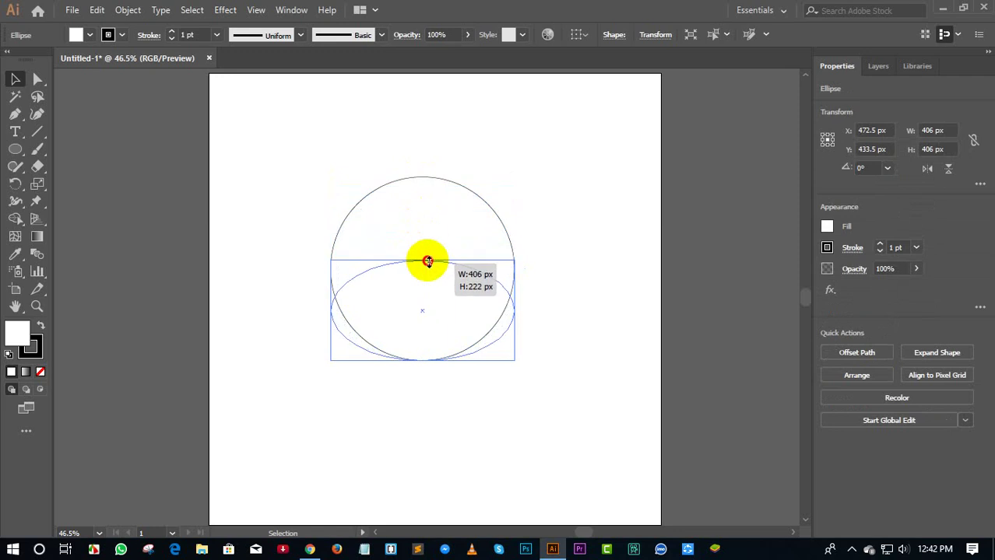
Select the ellipse and delete it, leaving the artboard blank.
click(327, 187)
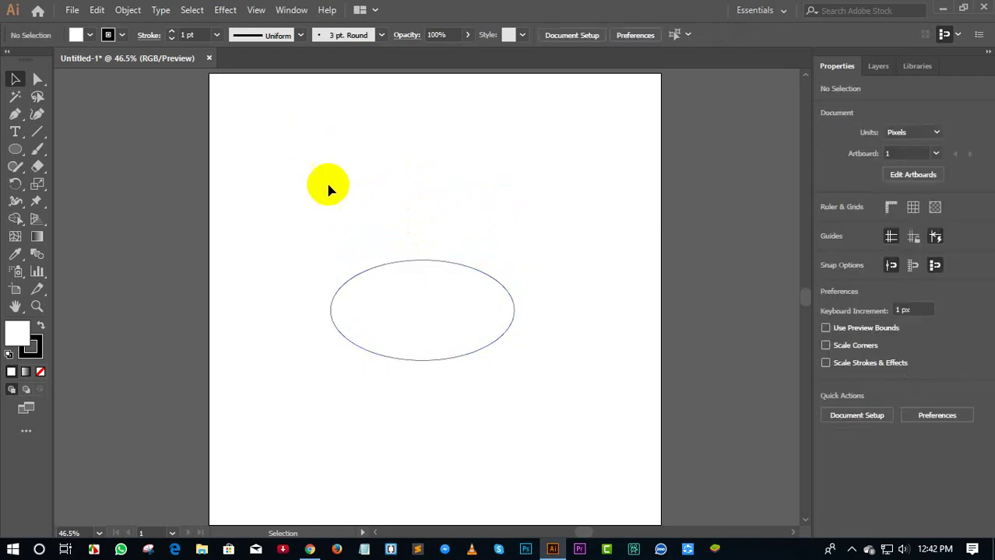
click(377, 273)
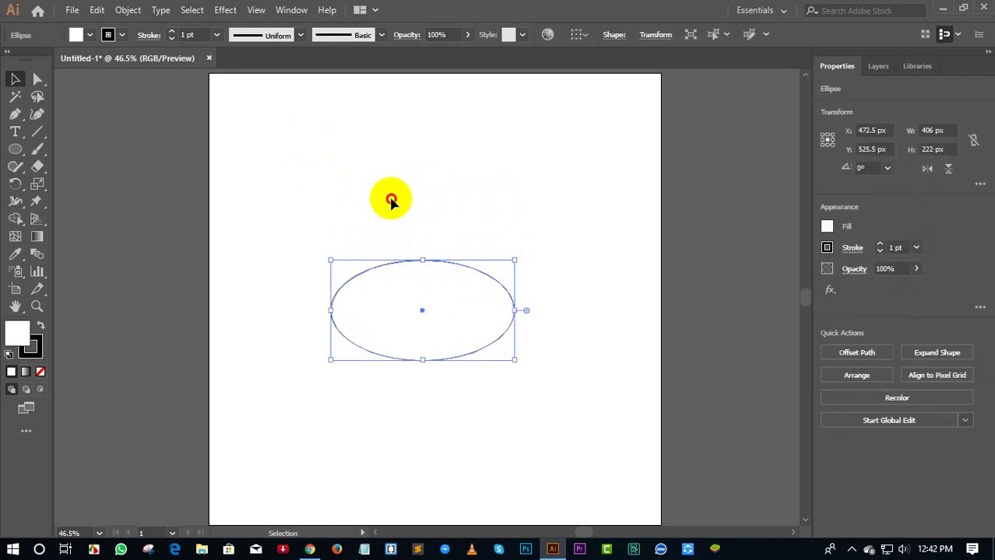
click(391, 201)
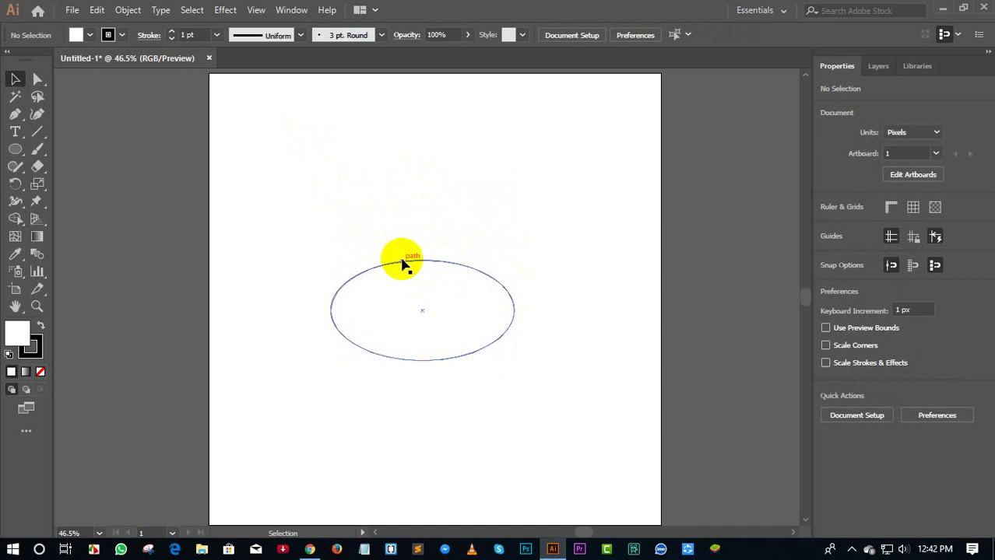
right_click(21, 151)
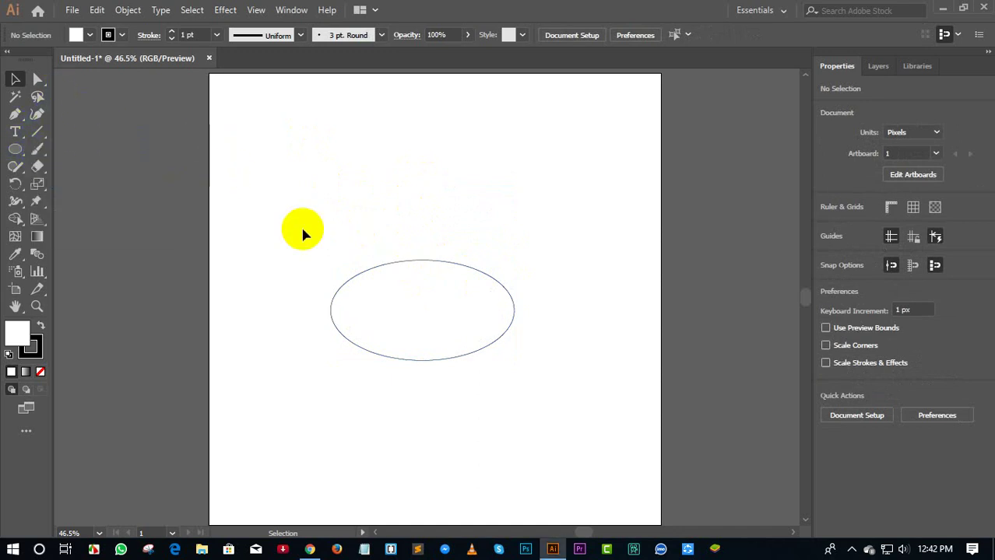
click(372, 268)
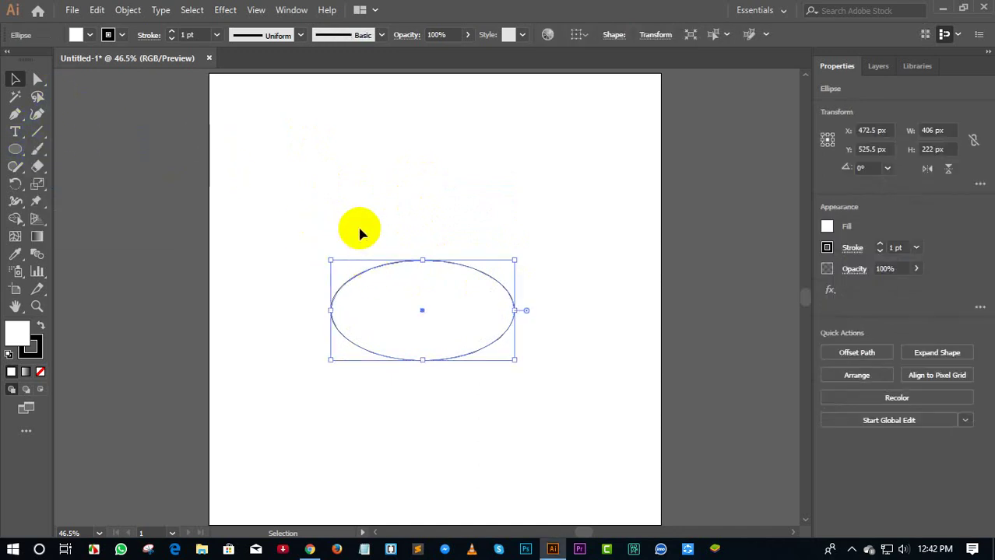
key(Delete)
right_click(15, 149)
click(78, 182)
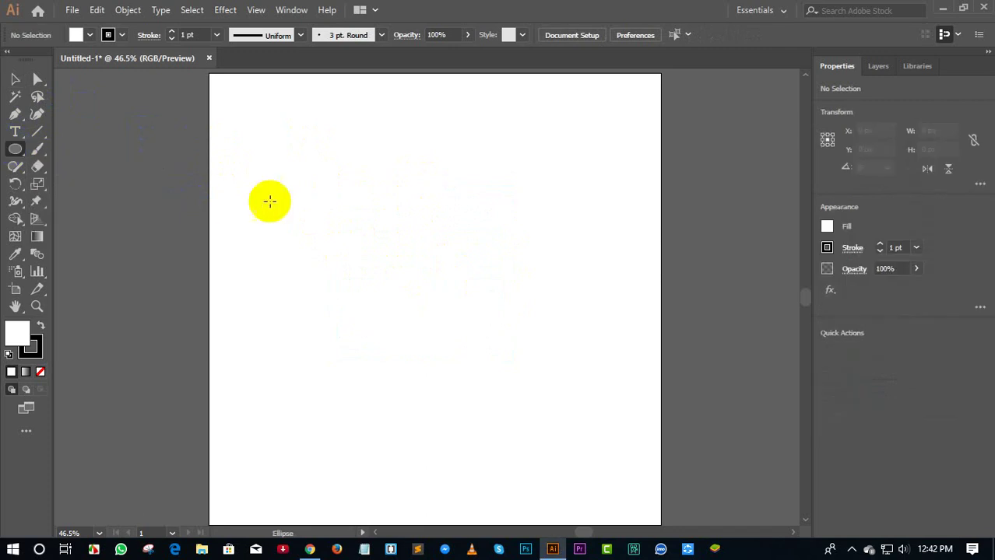
mouse_move(286, 198)
mouse_down()
mouse_move(471, 414)
mouse_move(457, 379)
mouse_move(467, 307)
mouse_move(471, 386)
mouse_move(473, 354)
mouse_move(472, 376)
mouse_move(504, 373)
mouse_move(470, 375)
mouse_move(488, 429)
mouse_up()
key(shift)
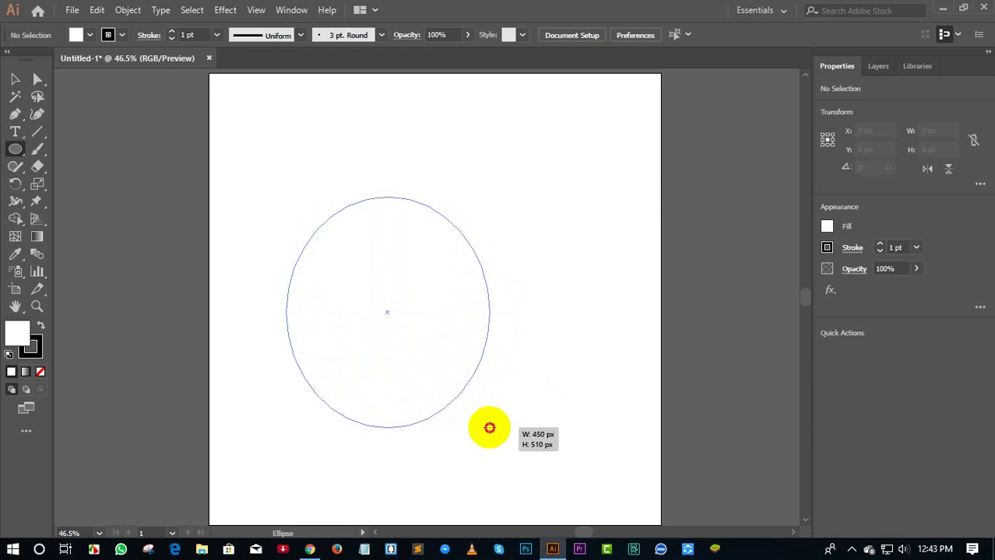
key(shift)
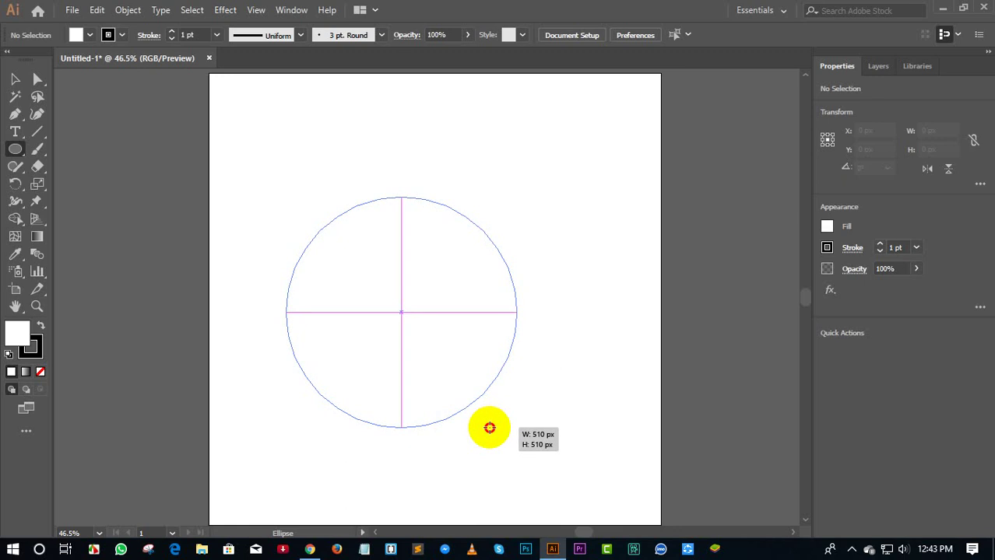
drag(489, 428, 489, 427)
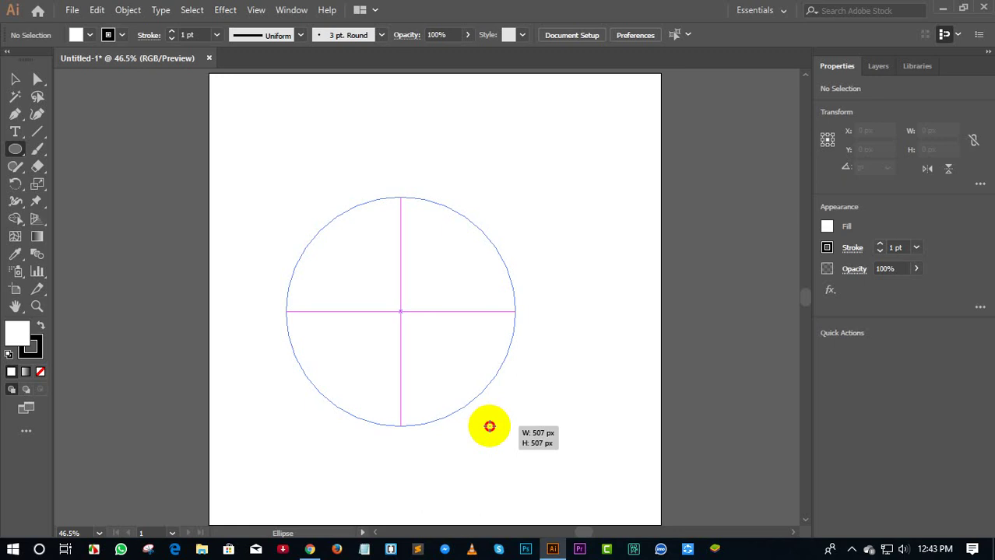
mouse_move(488, 426)
mouse_down()
mouse_move(487, 455)
mouse_move(532, 467)
mouse_move(496, 388)
mouse_up()
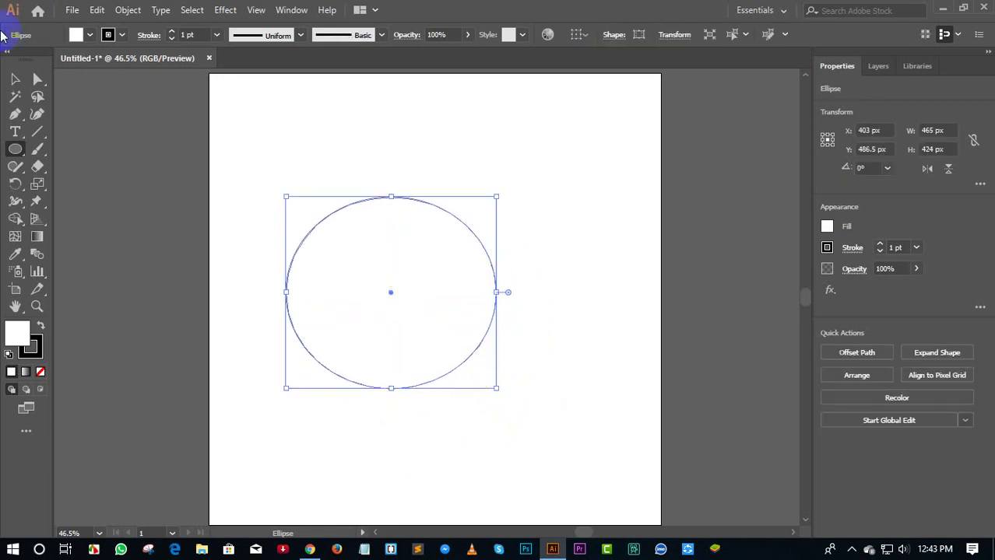
click(14, 79)
click(229, 144)
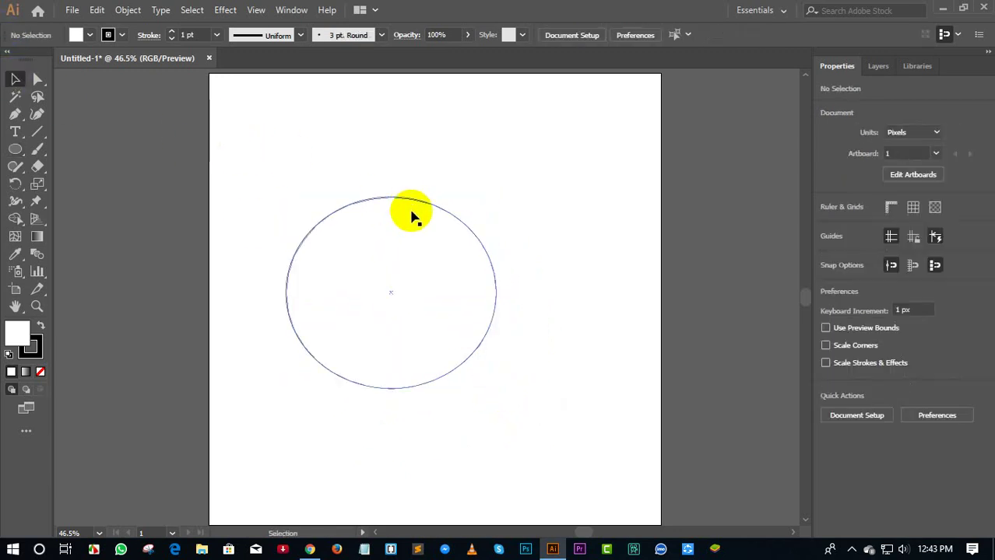
drag(401, 226, 421, 173)
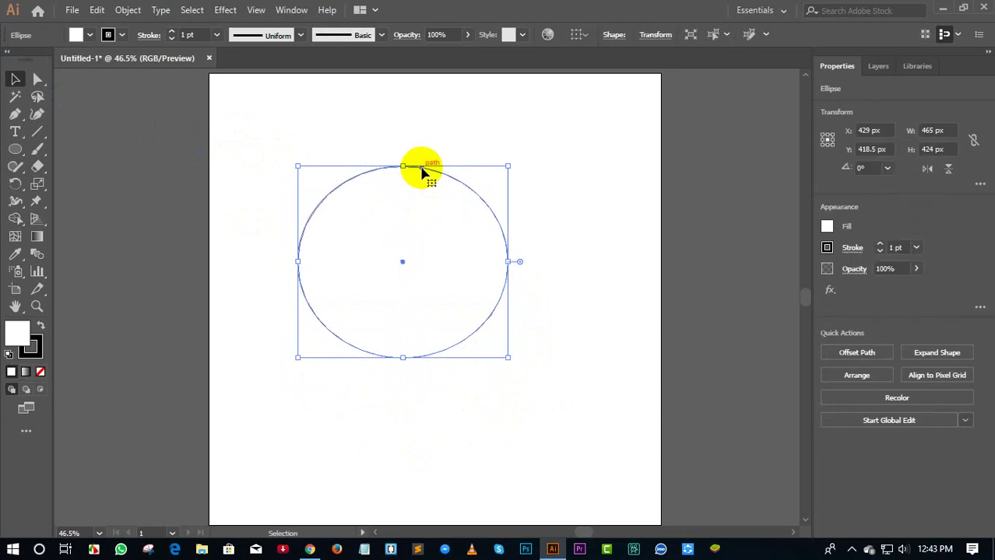
key(Delete)
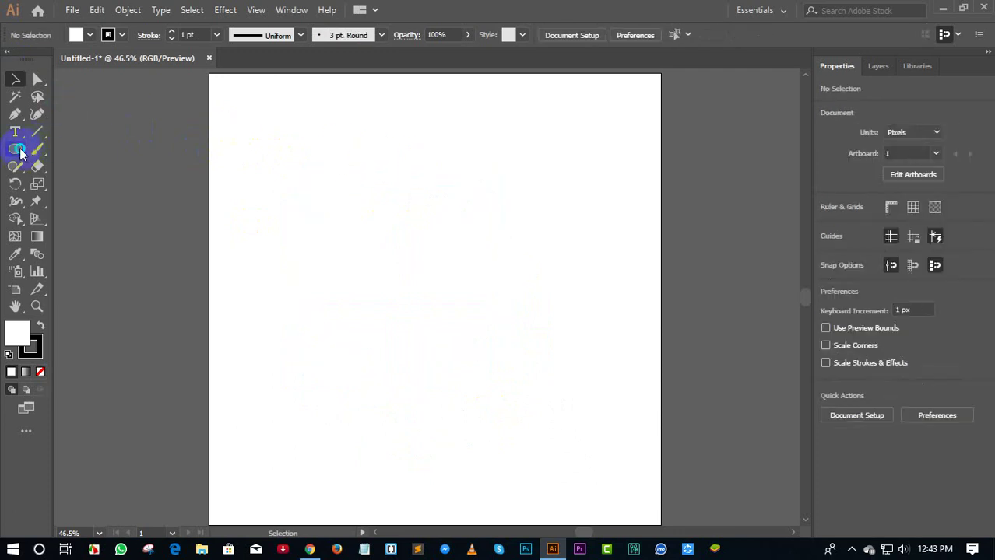
Draw a trial polygon with the Polygon Tool, varying its sides with arrow keys, then undo it.
click(14, 148)
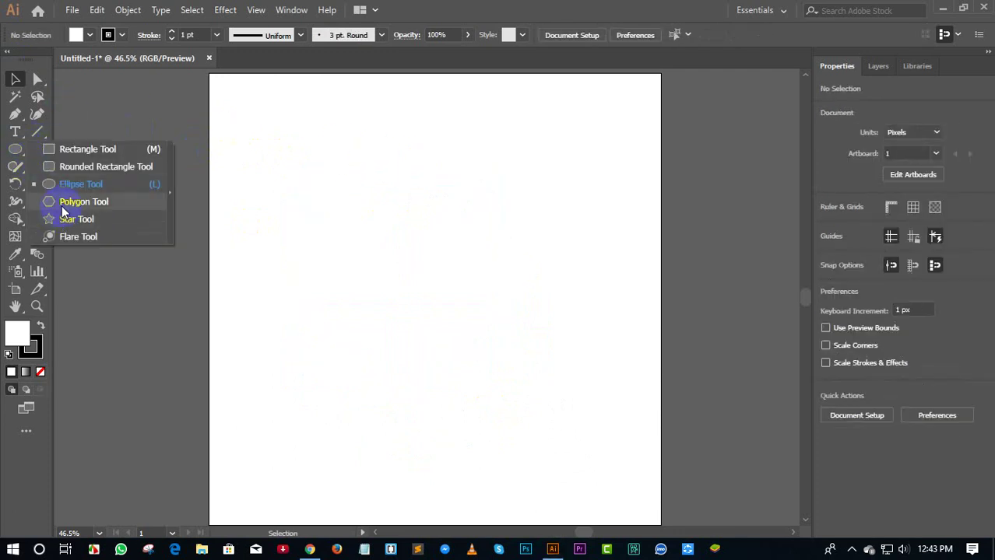
click(62, 206)
drag(351, 237, 403, 312)
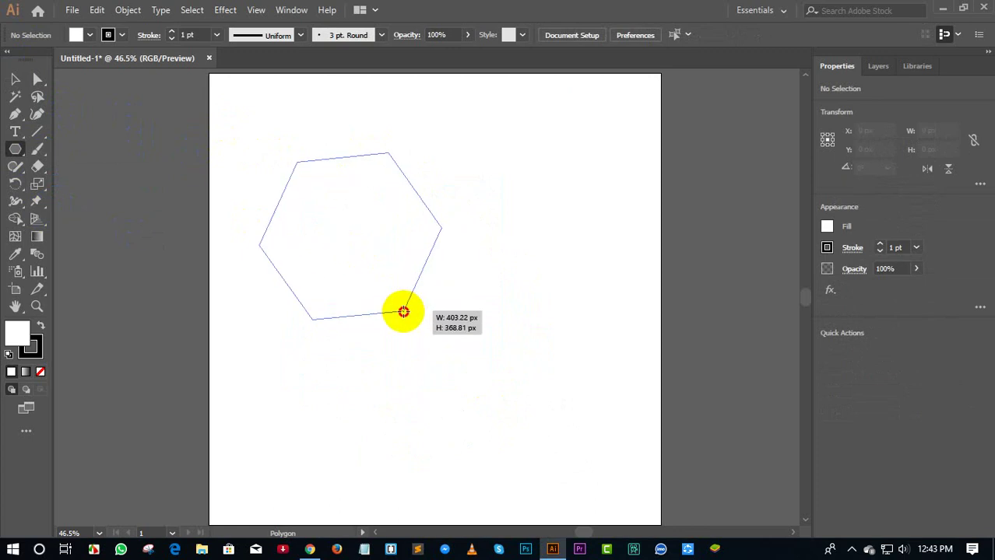
key(Down)
key(Down)
key(Up)
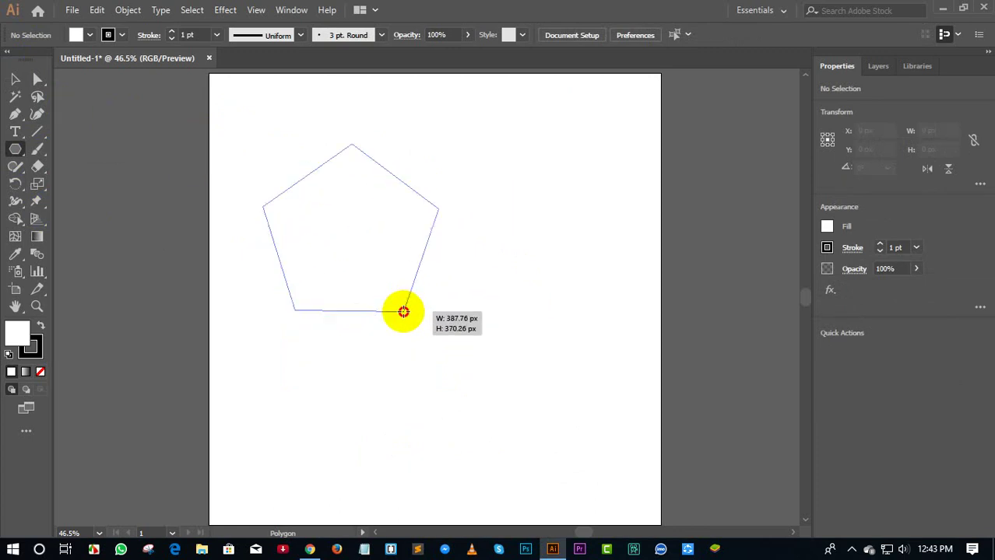
key(Up)
key(Up)
key(Up)
key(Down)
key(Down)
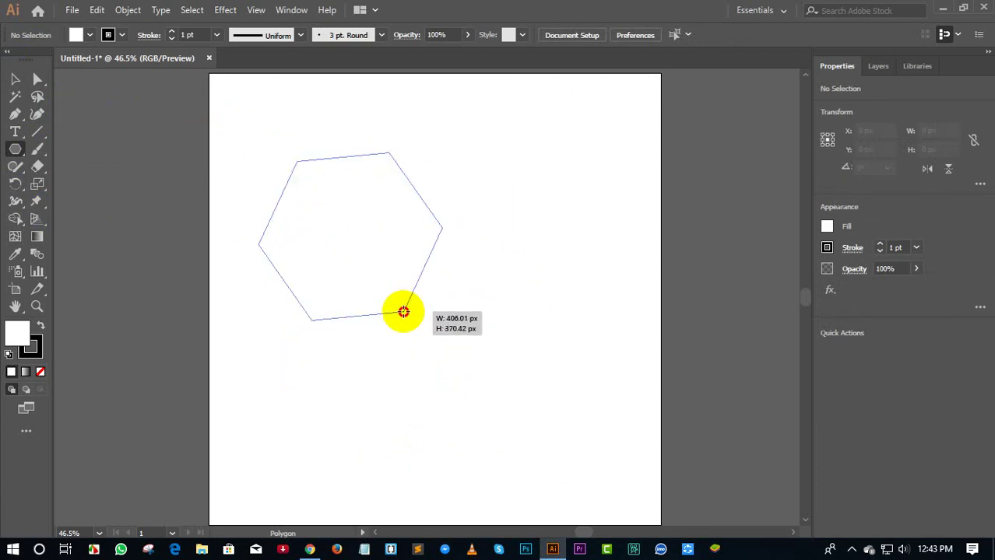
key(Down)
key(Down)
key(Up)
key(Up)
drag(403, 311, 403, 311)
click(184, 142)
key(ctrl+z)
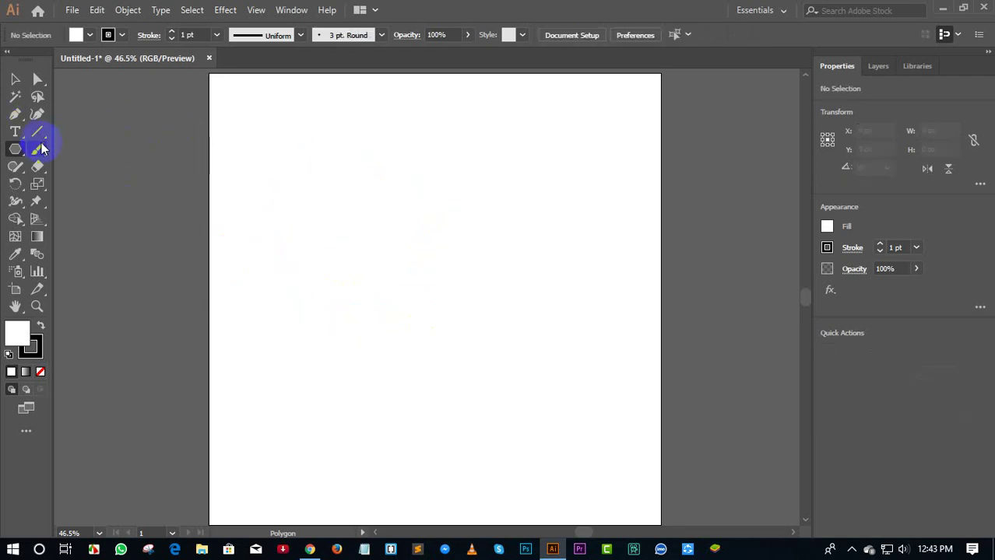
Drag a new polygon, adding sides until near-circular, then reducing it to a triangle.
mouse_move(16, 149)
mouse_down()
mouse_move(95, 190)
mouse_move(93, 202)
mouse_up()
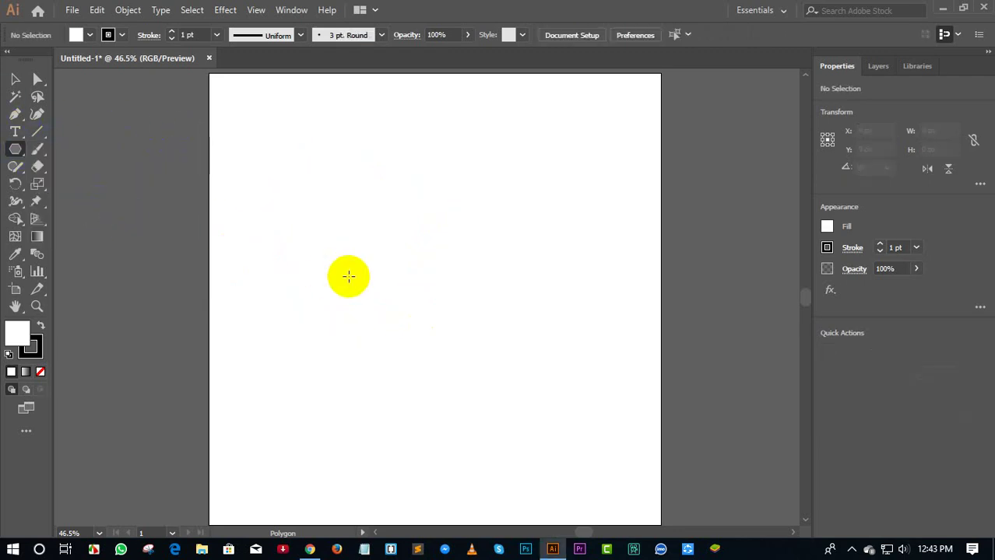
mouse_move(324, 220)
mouse_down()
mouse_move(386, 302)
mouse_move(378, 312)
mouse_move(428, 229)
mouse_move(413, 273)
mouse_move(422, 253)
mouse_move(420, 290)
mouse_move(422, 278)
mouse_up()
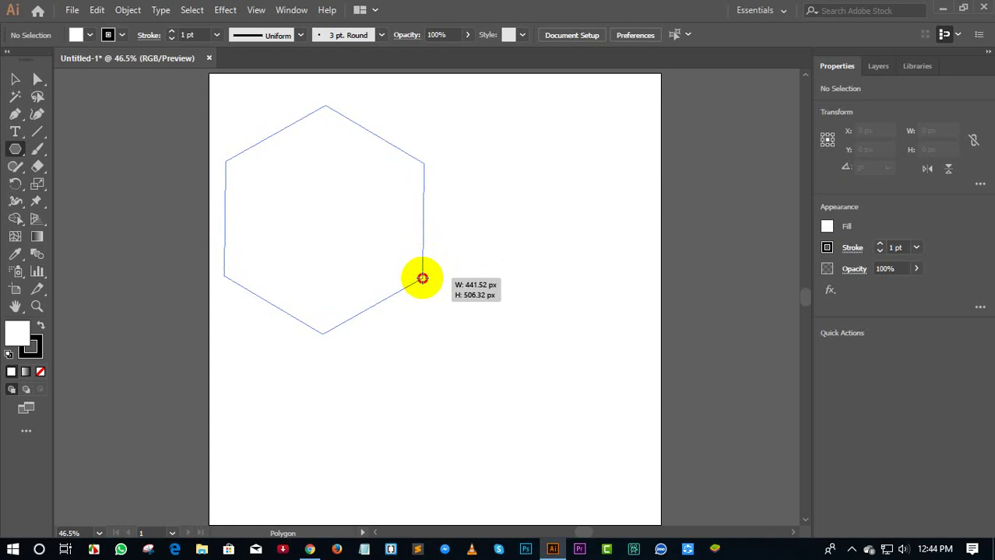
key(Up)
key(Up)
key(Up)
key(Up)
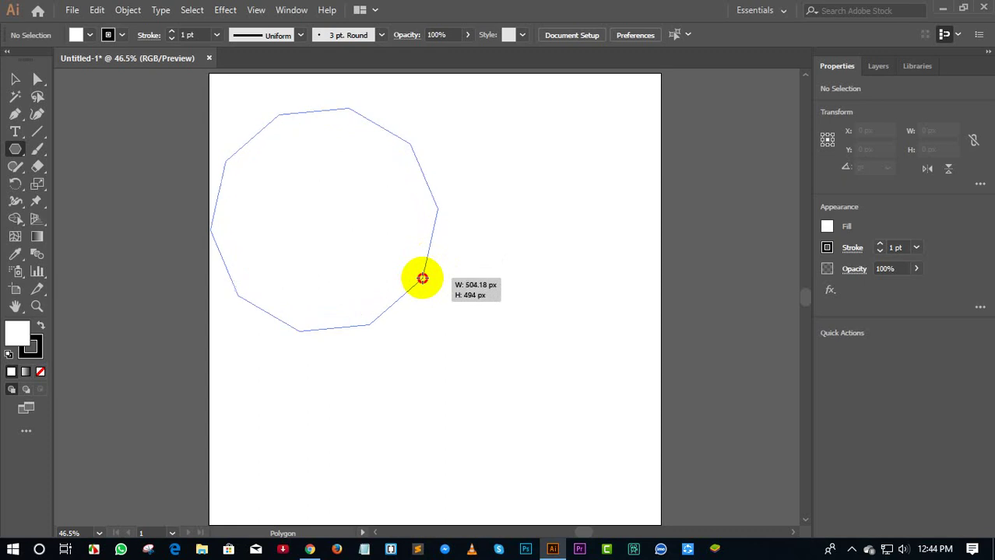
key(Up)
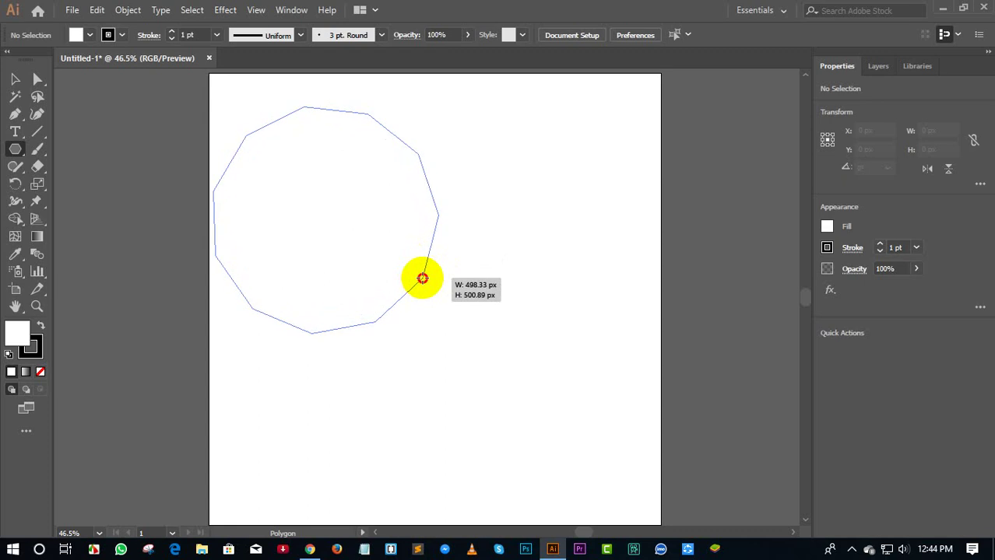
key(Up)
key(Up)
key(Up)
key(Up)
key(Up)
key(Up)
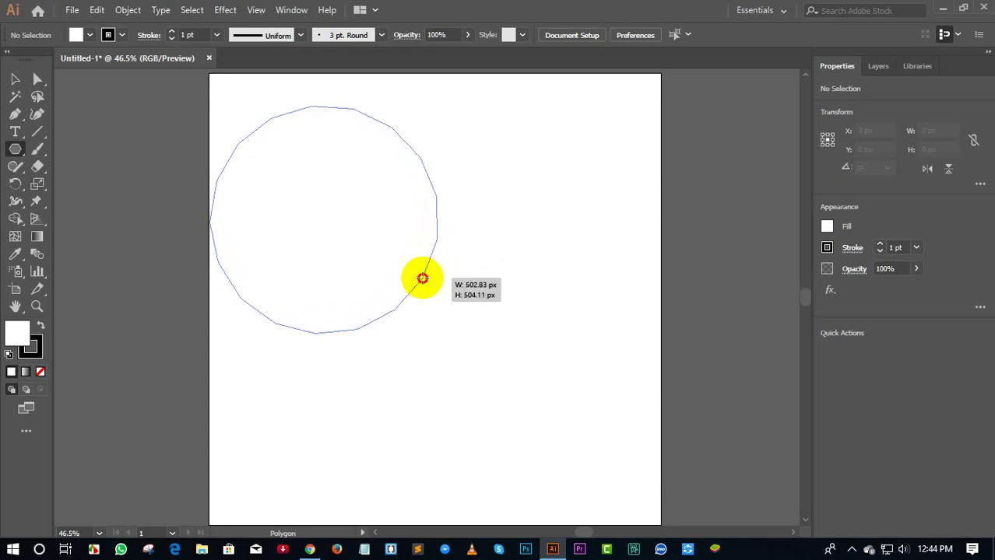
key(Up)
key(Up)
key(Up)
key(Up)
key(Up)
key(Up)
key(Up)
key(Up)
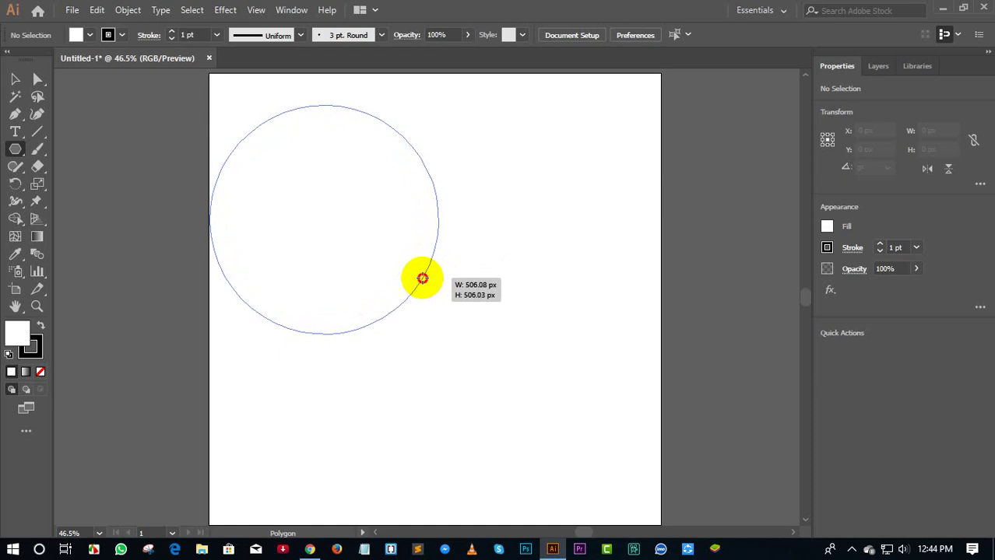
key(Up)
key(Down)
key(Down)
key(Down)
key(Down)
key(Down)
key(Down)
key(Down)
key(Down)
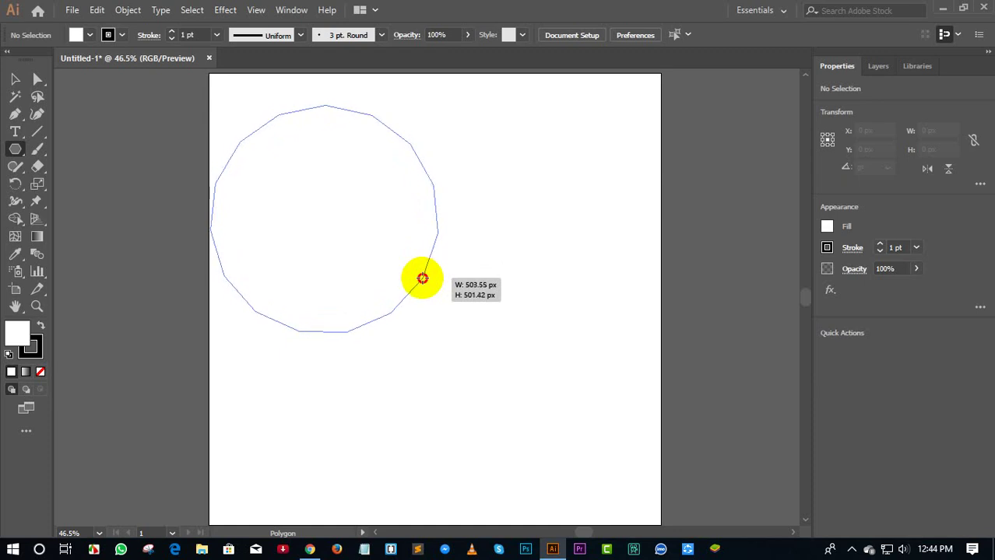
key(Down)
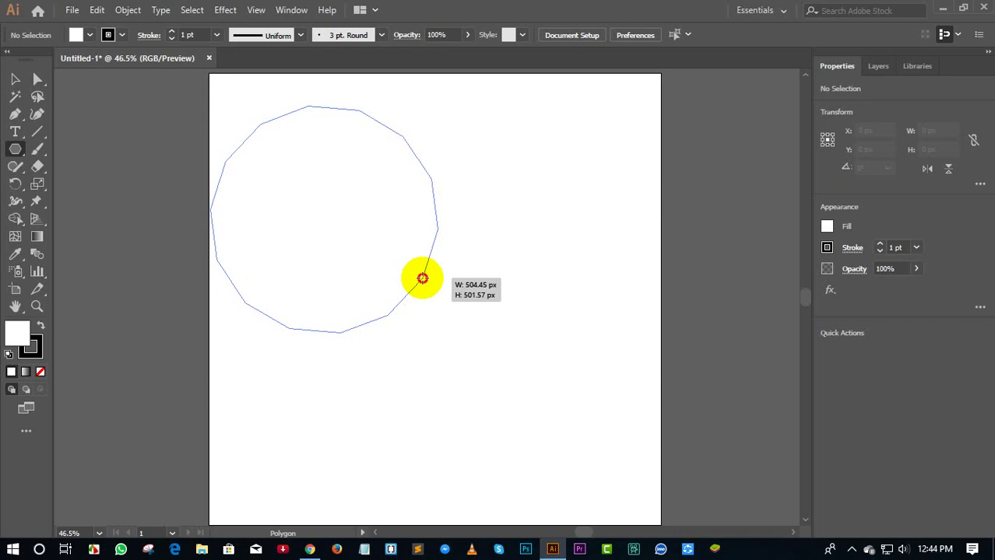
key(Down)
key(Down)
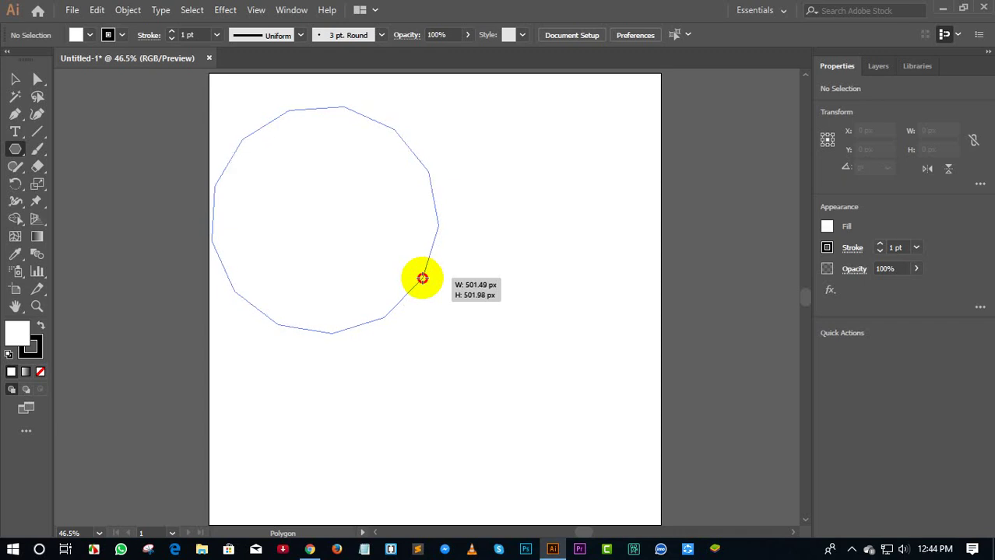
key(Down)
key(Down)
key(Down)
key(Down)
key(Down)
key(Down)
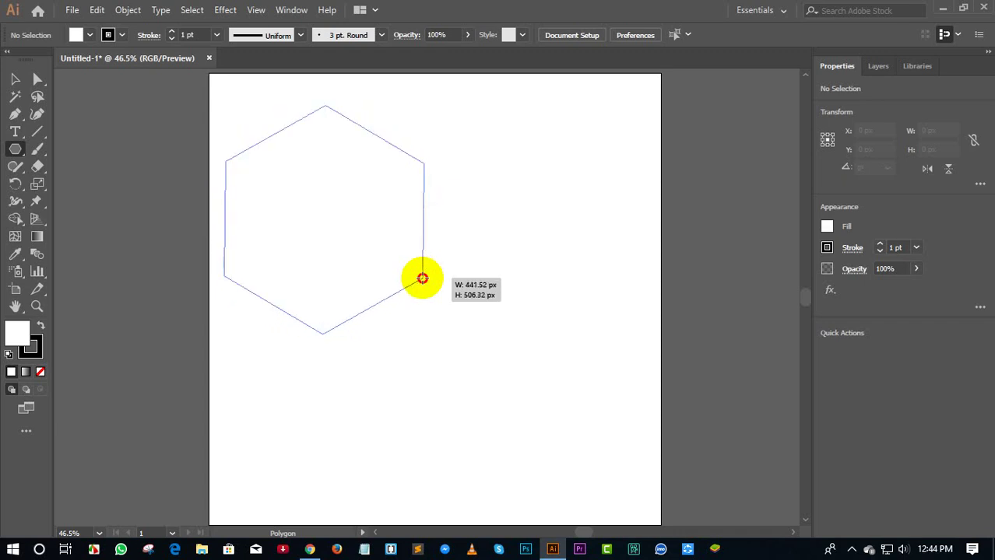
key(Down)
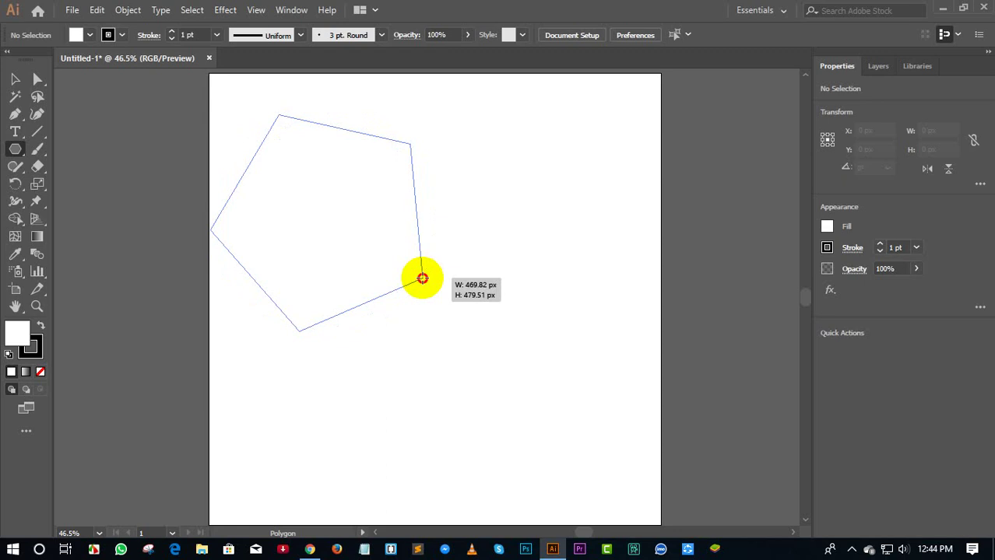
key(Down)
key(Down)
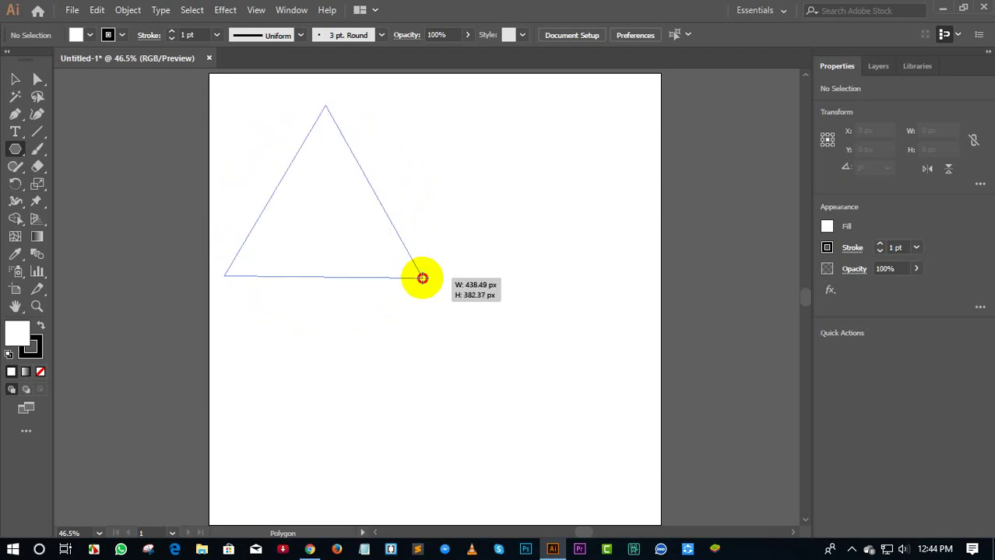
Raise it to an eight-sided 502 px octagon, finish it, and delete it.
key(Up)
key(Up)
key(Up)
key(Up)
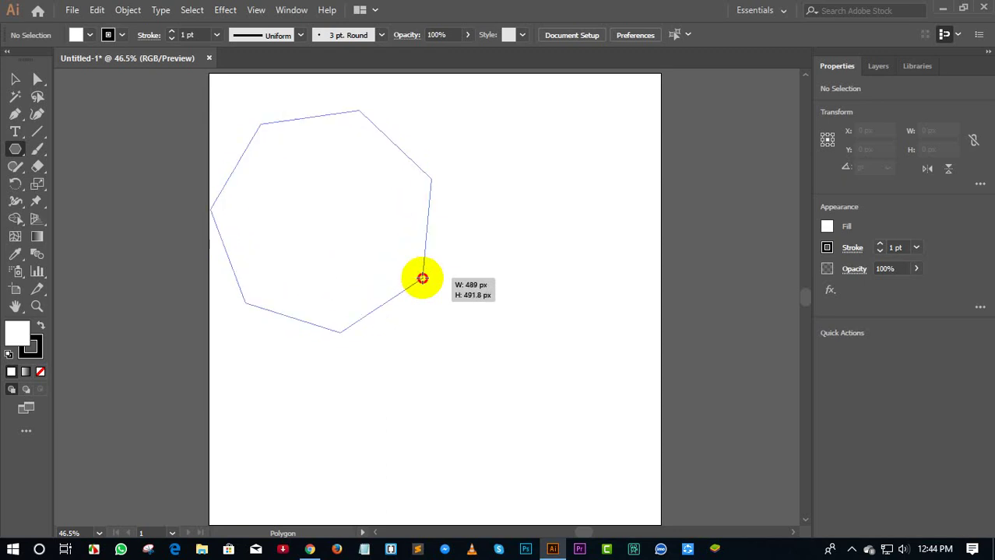
key(Up)
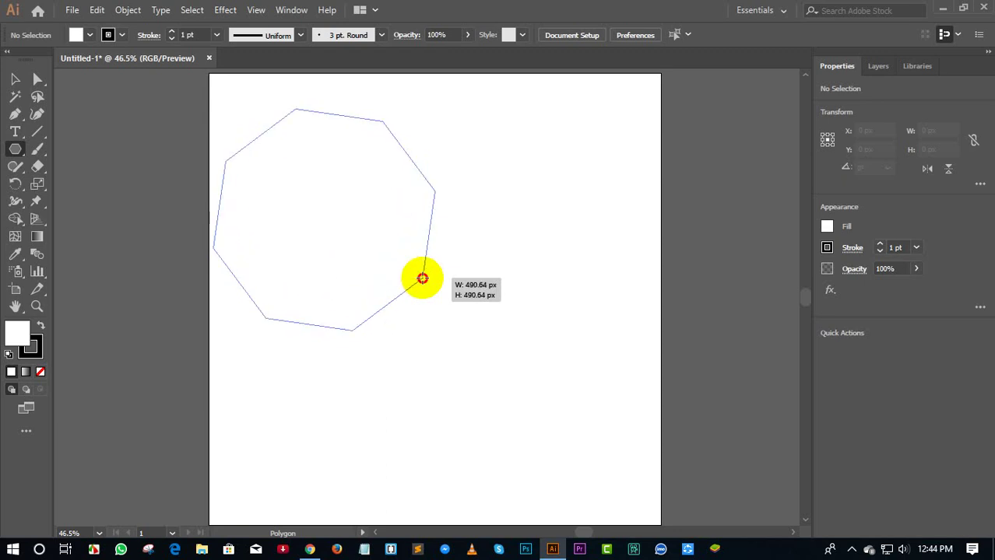
drag(422, 278, 422, 282)
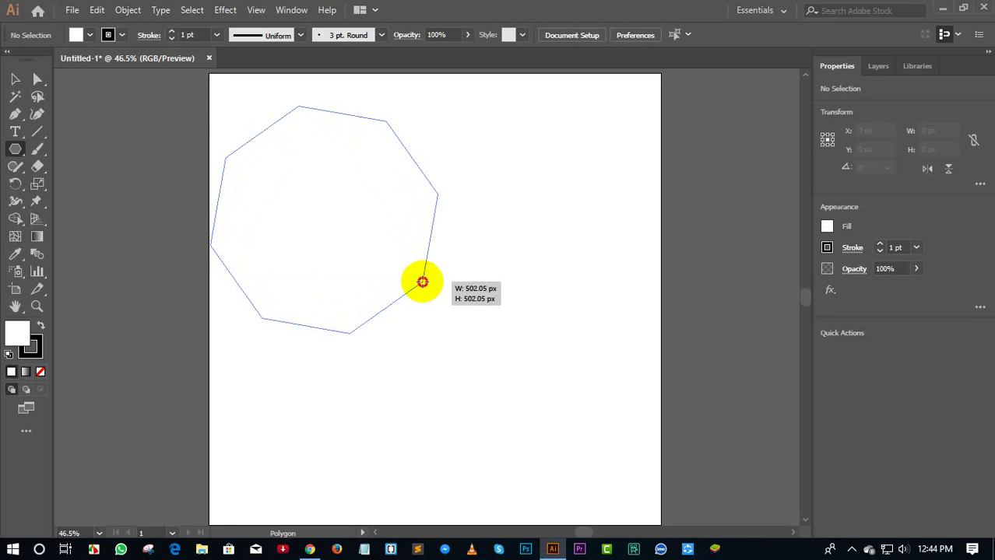
drag(422, 281, 422, 282)
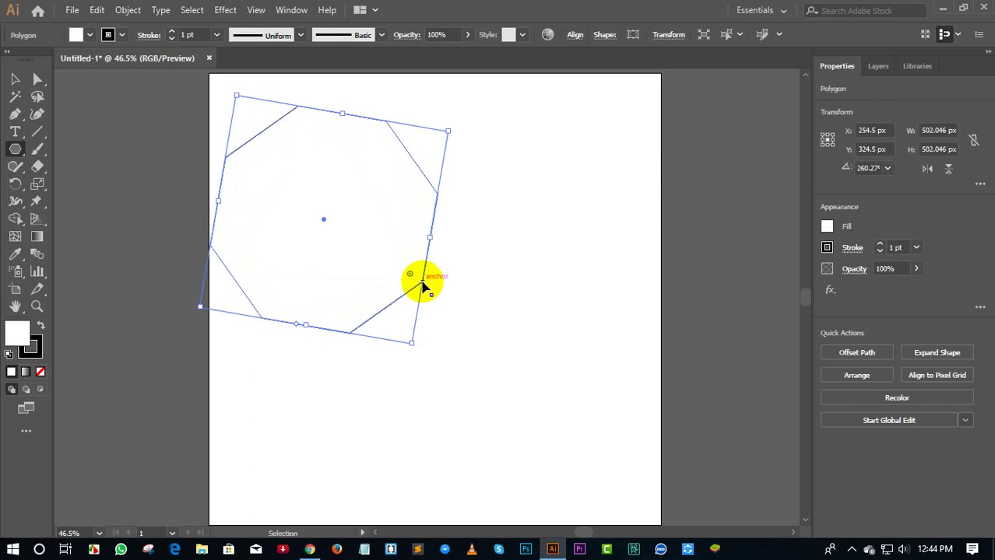
key(Delete)
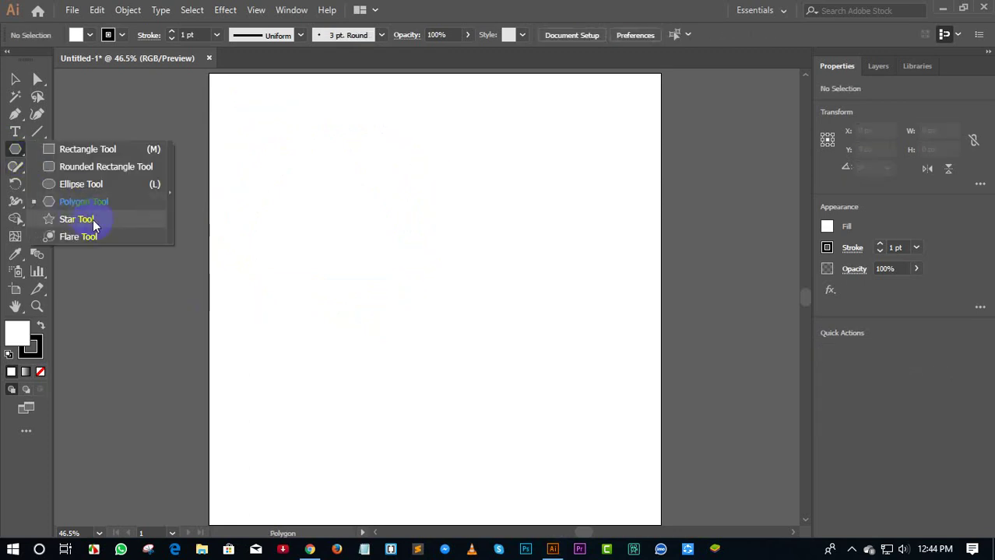
drag(11, 155, 87, 217)
mouse_move(337, 237)
mouse_down()
mouse_move(403, 296)
mouse_move(399, 315)
mouse_up()
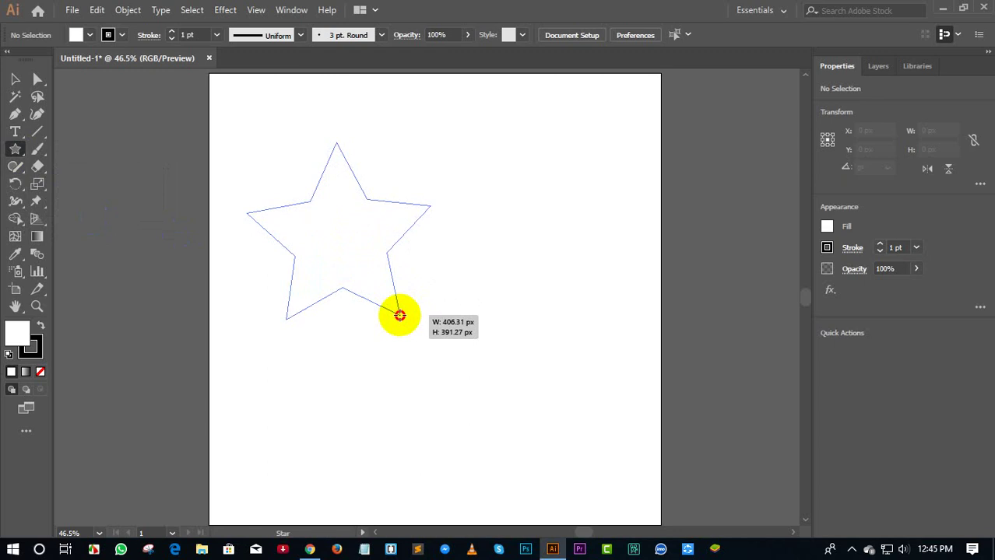
drag(400, 315, 398, 315)
key(Up)
key(Up)
key(Up)
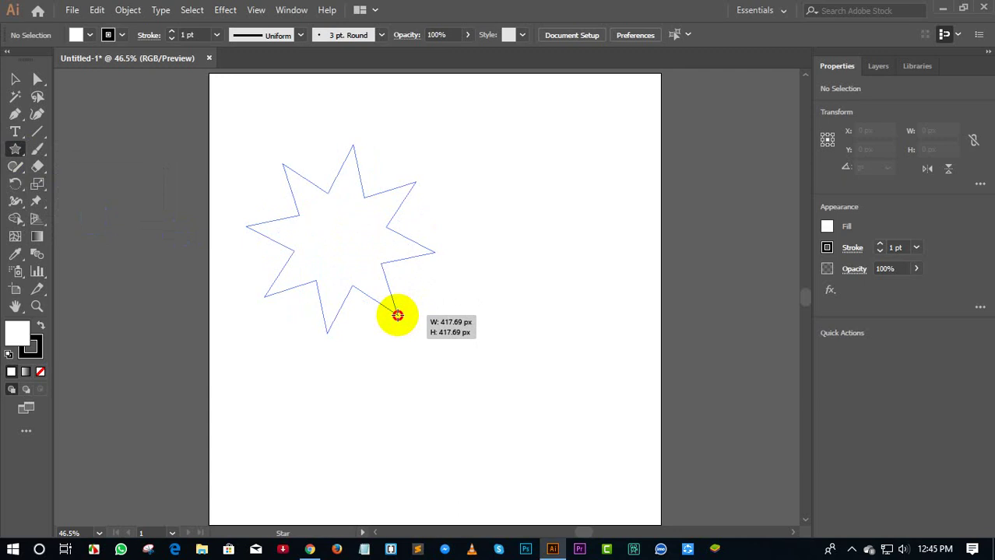
key(Up)
key(Up)
key(Up)
key(Up)
key(Up)
key(Up)
key(Up)
key(Up)
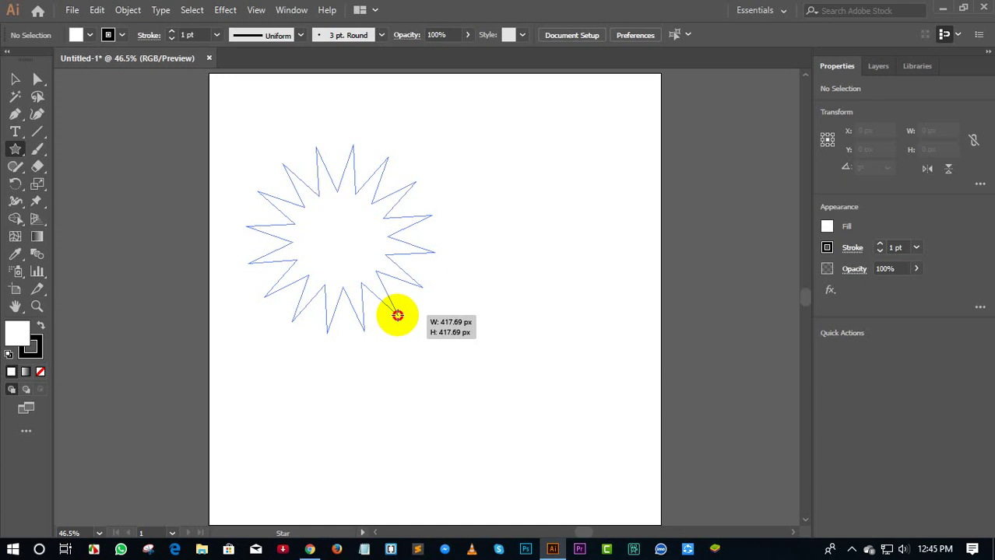
key(Down)
key(Down)
key(Down)
key(Down)
key(Down)
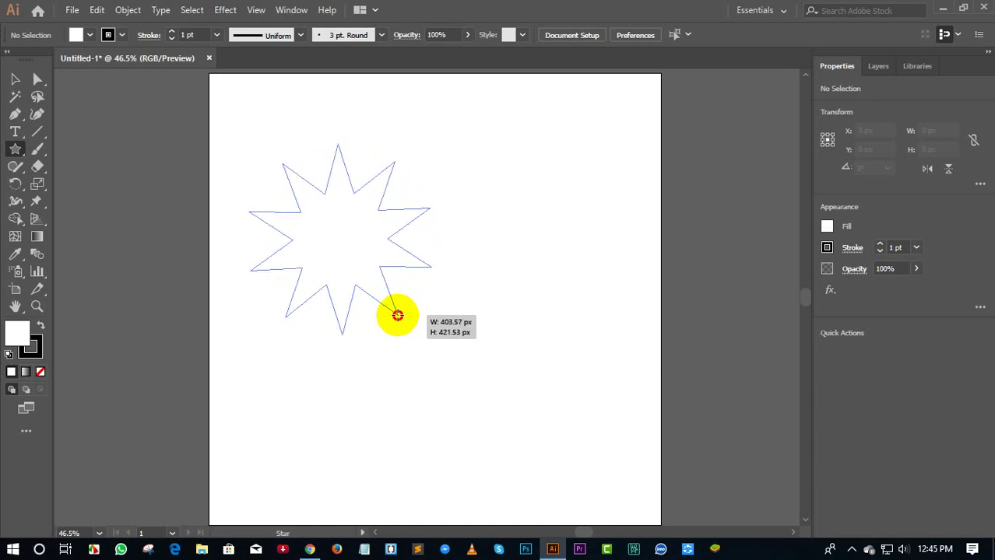
key(Down)
key(Down)
key(Down)
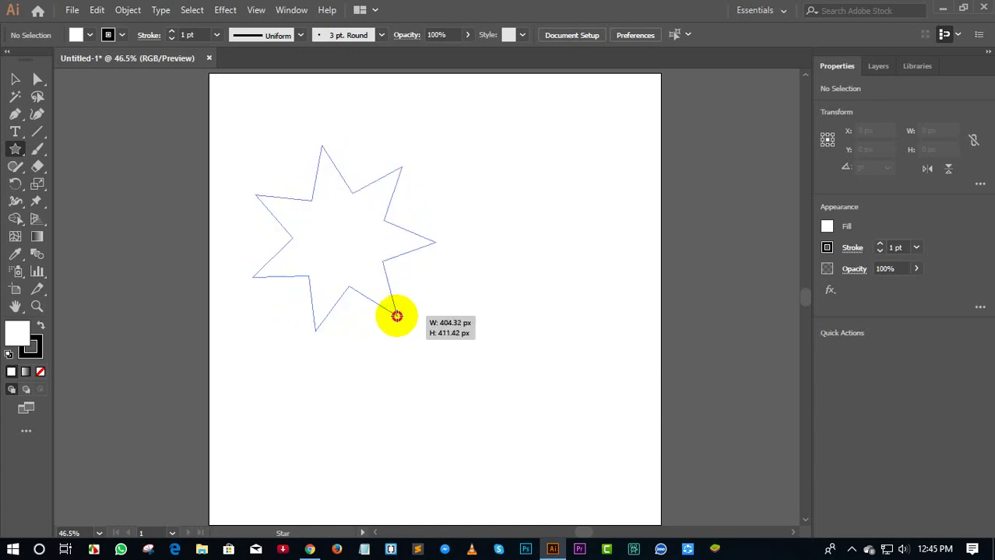
key(Down)
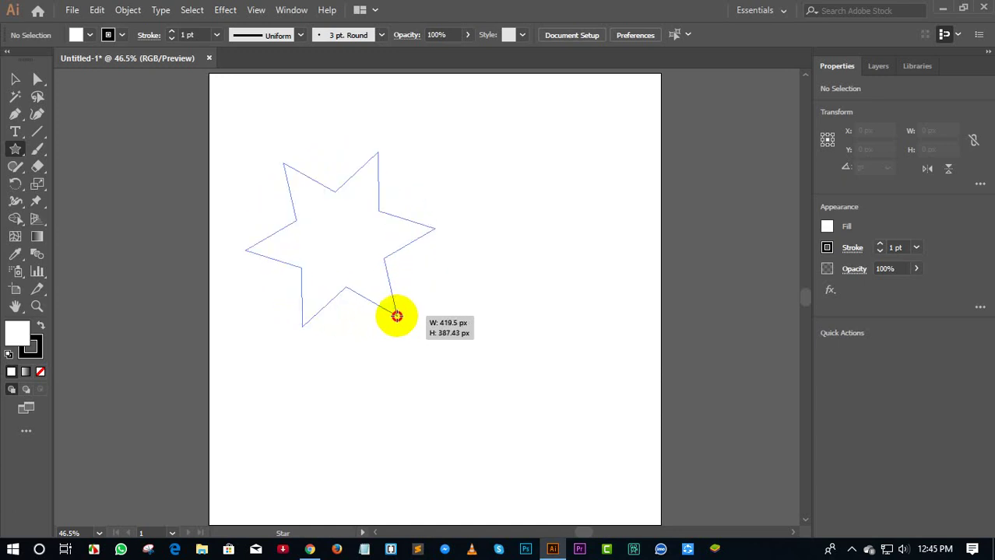
key(Down)
key(Down)
key(Down)
key(Up)
key(Up)
key(Up)
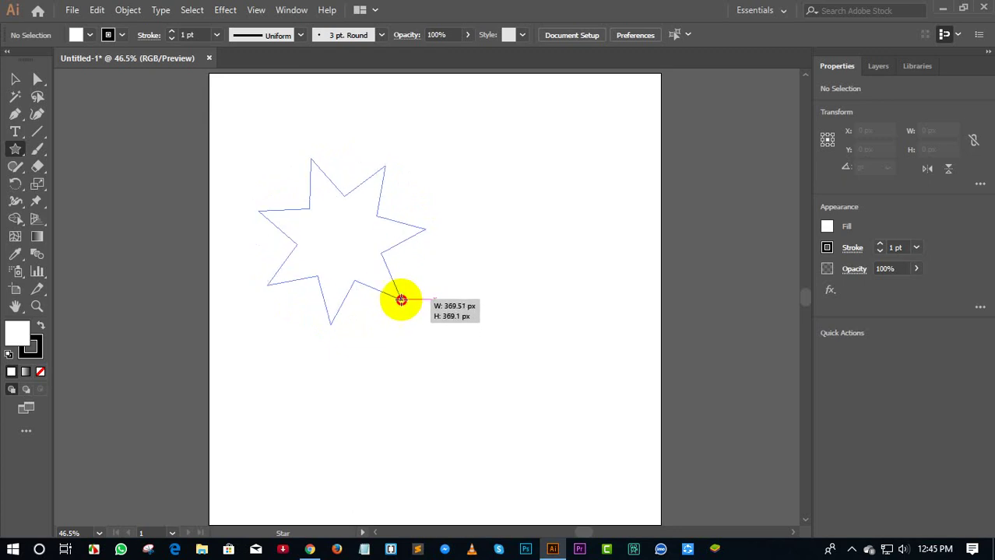
key(Up)
key(Up)
key(Up)
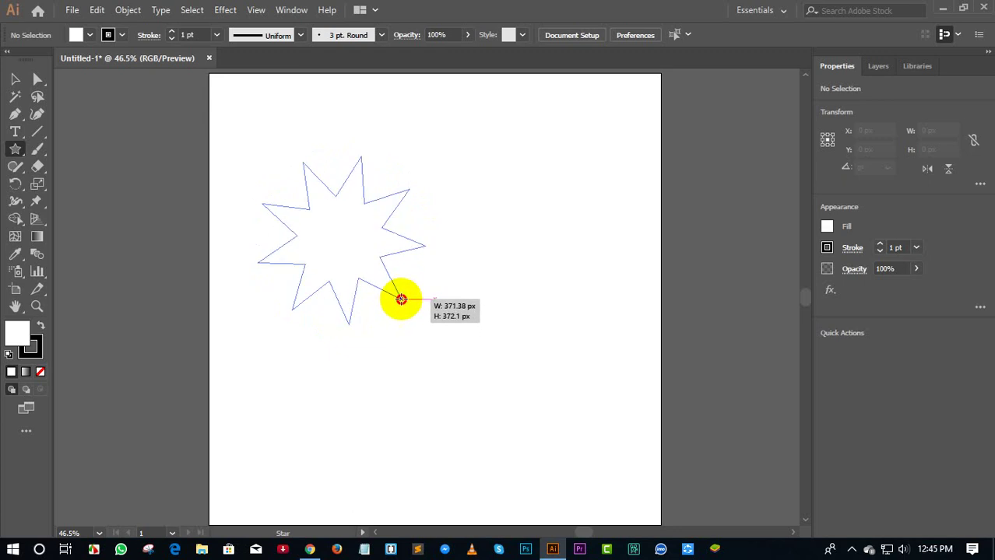
drag(400, 299, 401, 293)
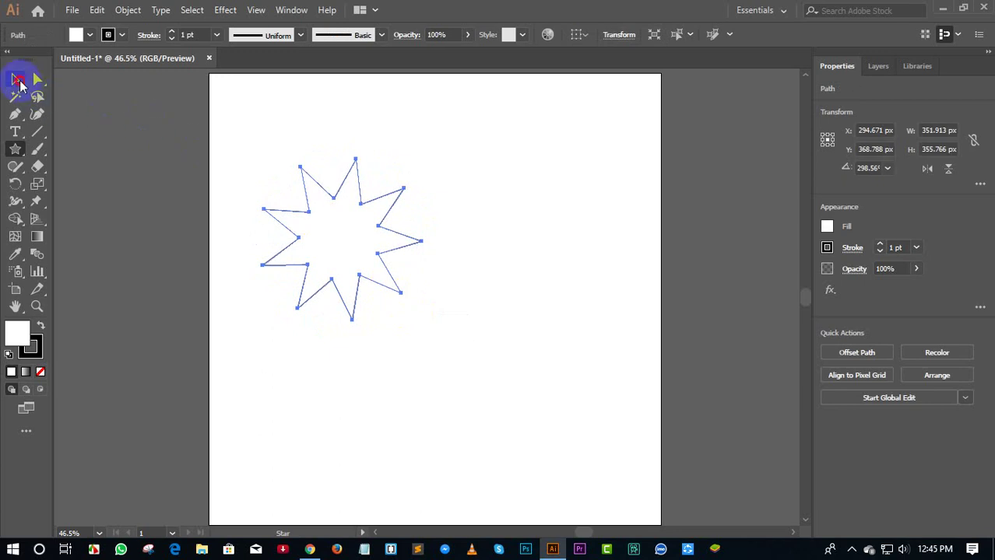
click(15, 79)
click(260, 115)
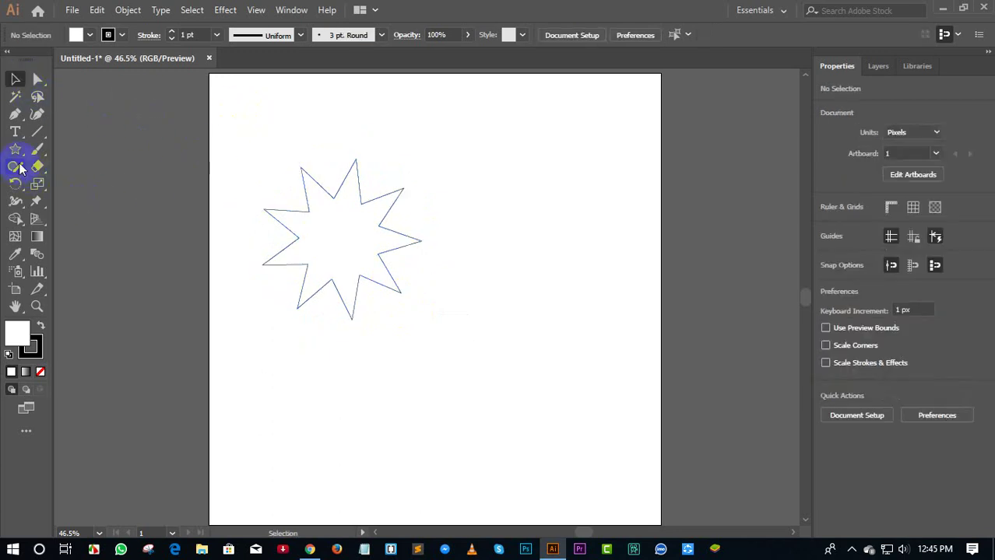
drag(212, 171, 354, 316)
key(Delete)
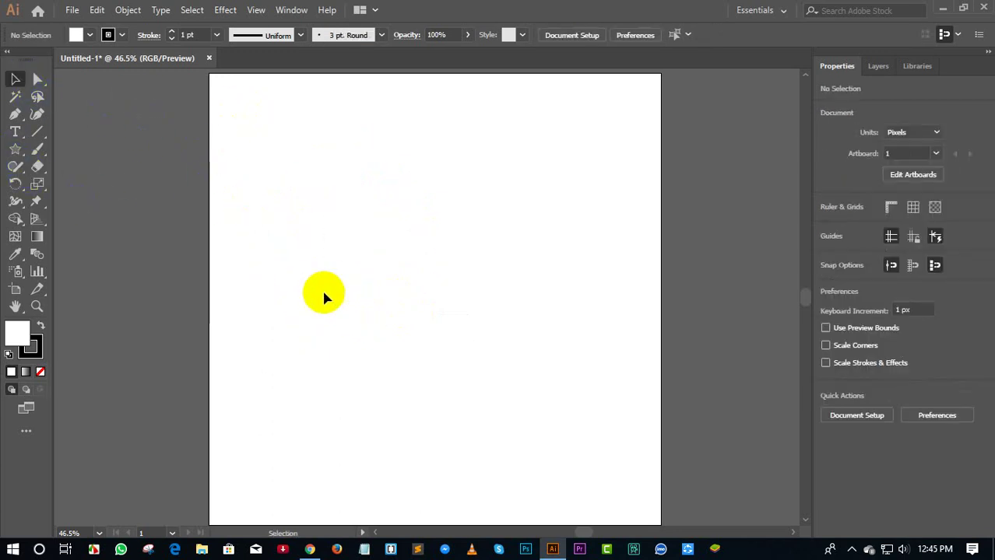
right_click(15, 148)
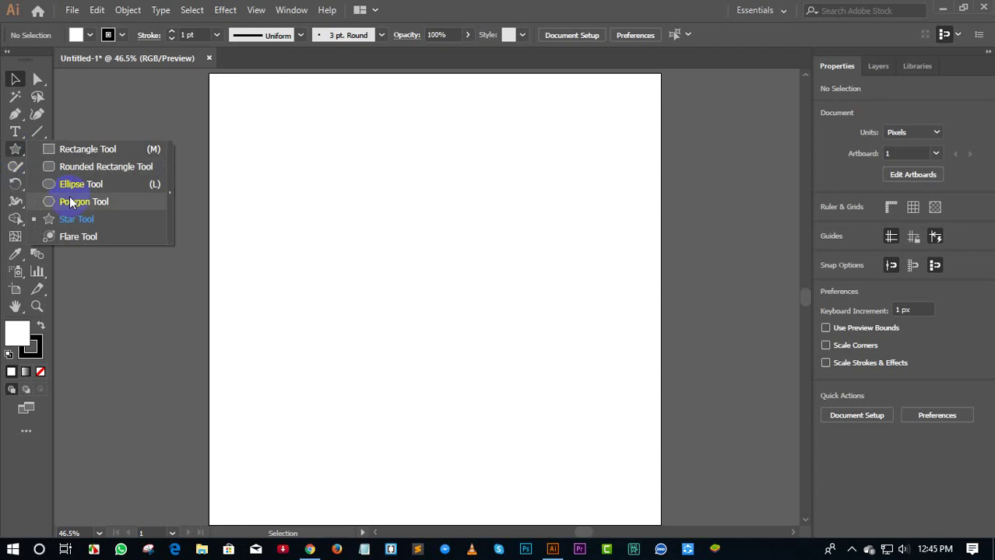
Pick the Flare Tool and make a first lens flare attempt, then undo it.
click(88, 236)
drag(225, 266, 286, 279)
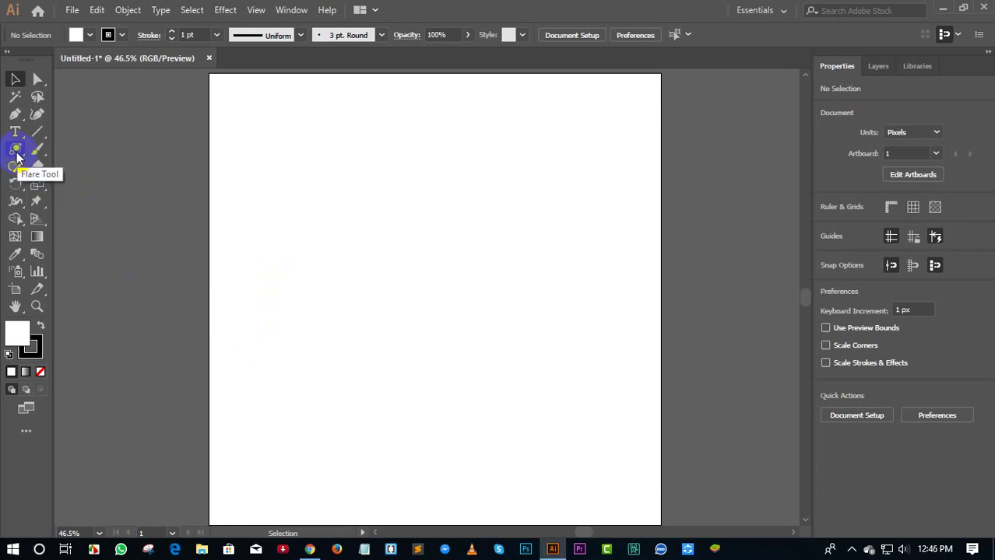
right_click(17, 155)
click(93, 238)
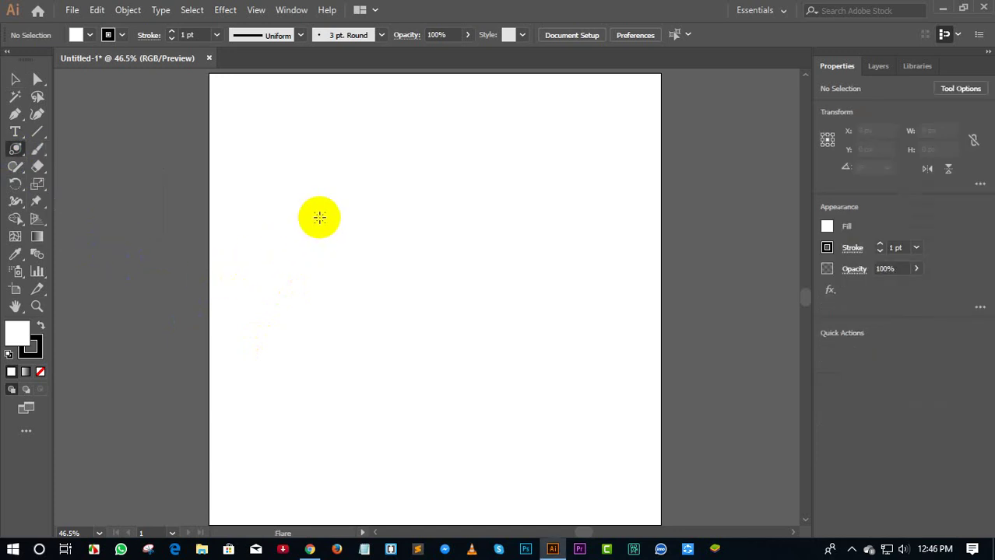
mouse_move(337, 202)
mouse_down()
mouse_move(351, 229)
mouse_move(344, 204)
mouse_up()
key(ctrl+z)
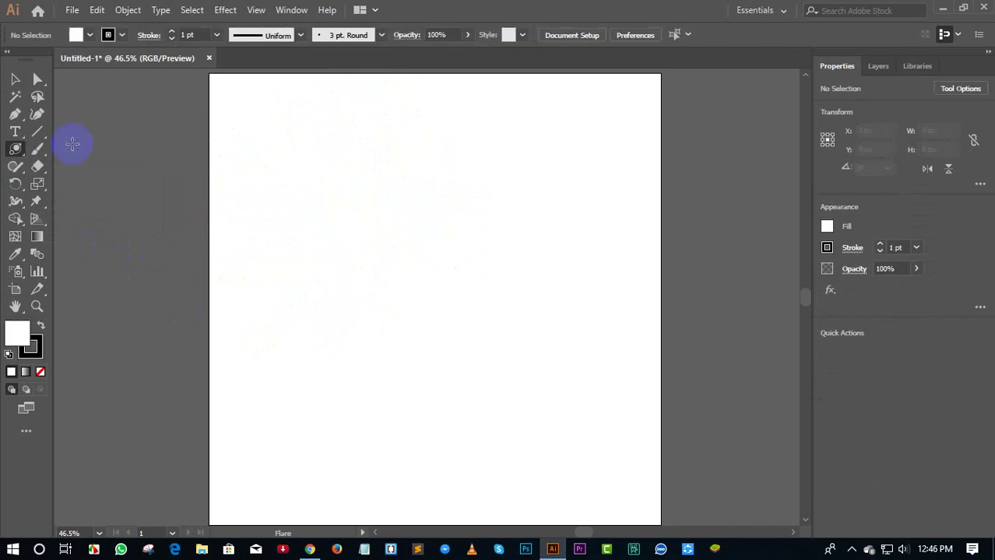
Drag a new lens flare in the upper-left artboard, varying its rays before placing it.
drag(326, 231, 372, 283)
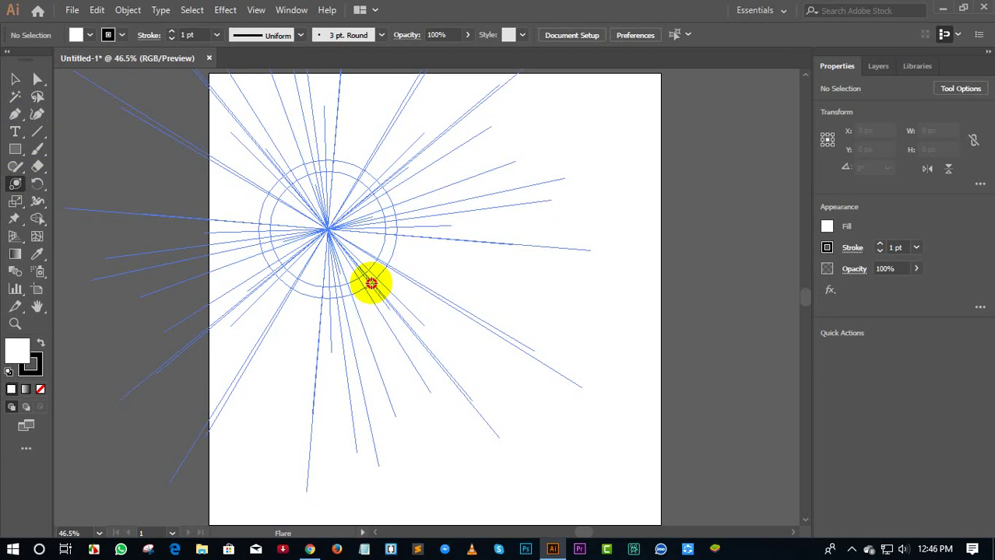
drag(371, 284, 372, 282)
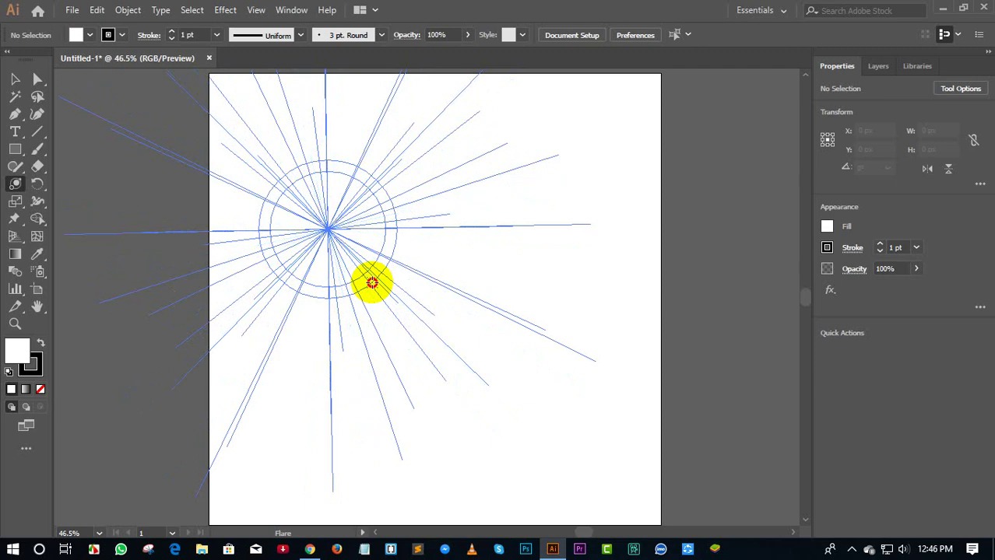
drag(372, 283, 372, 282)
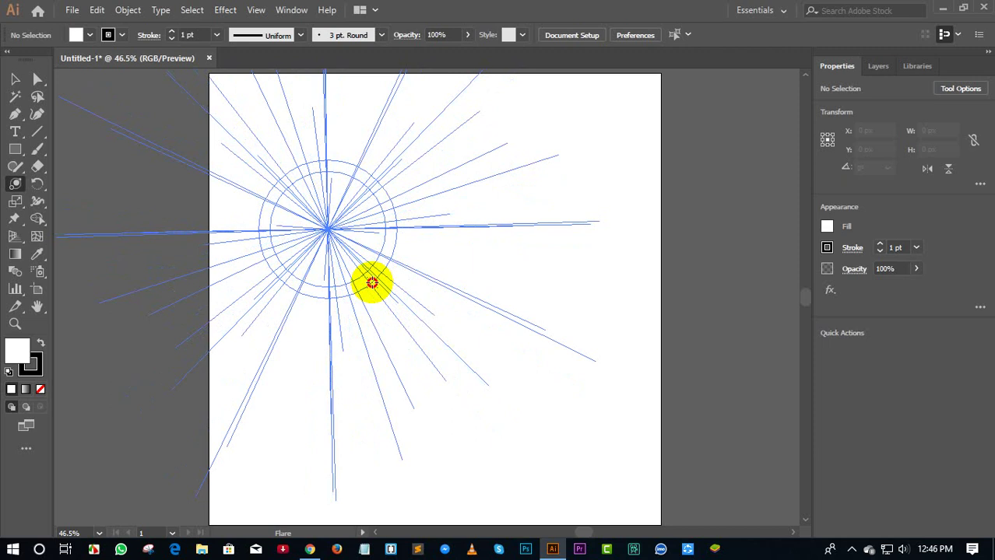
drag(372, 283, 373, 282)
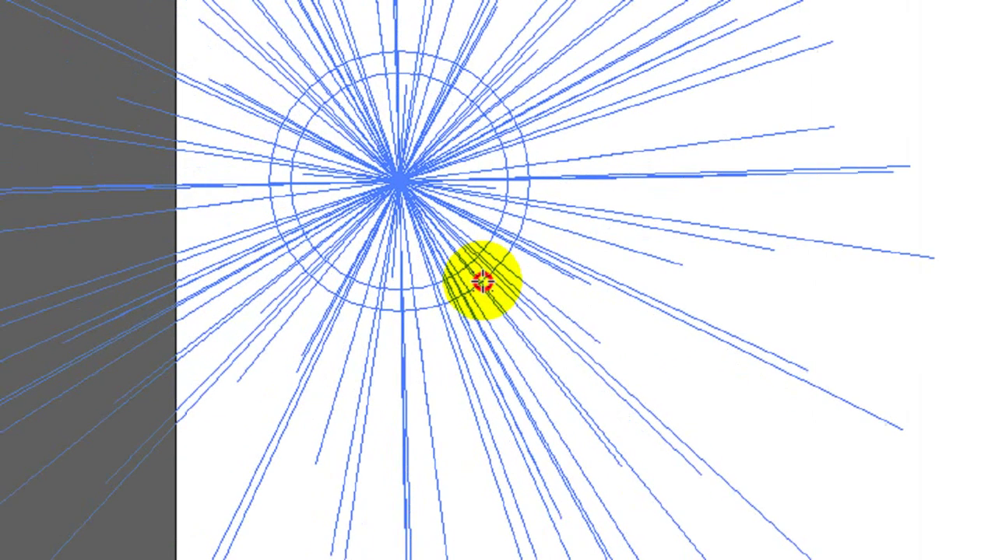
drag(492, 264, 491, 264)
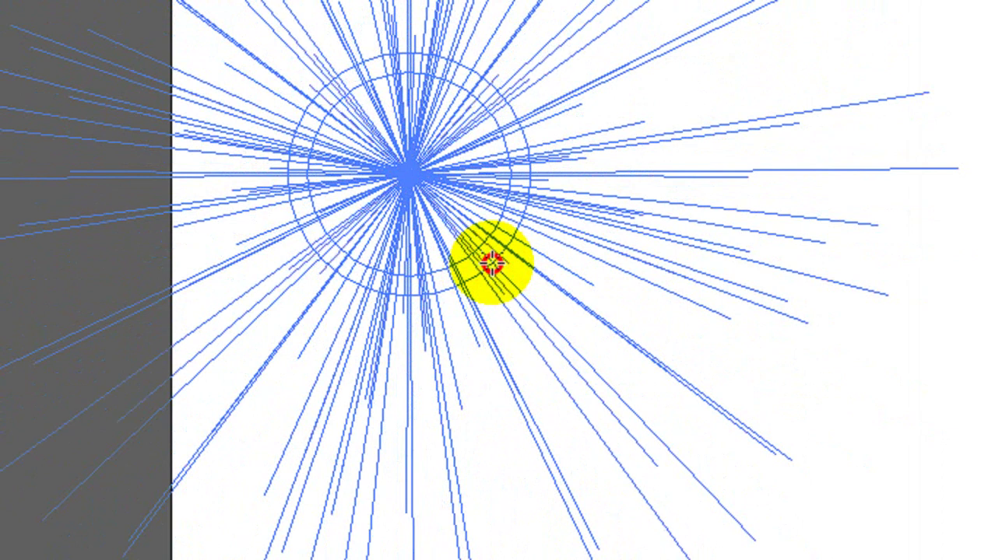
drag(492, 264, 492, 264)
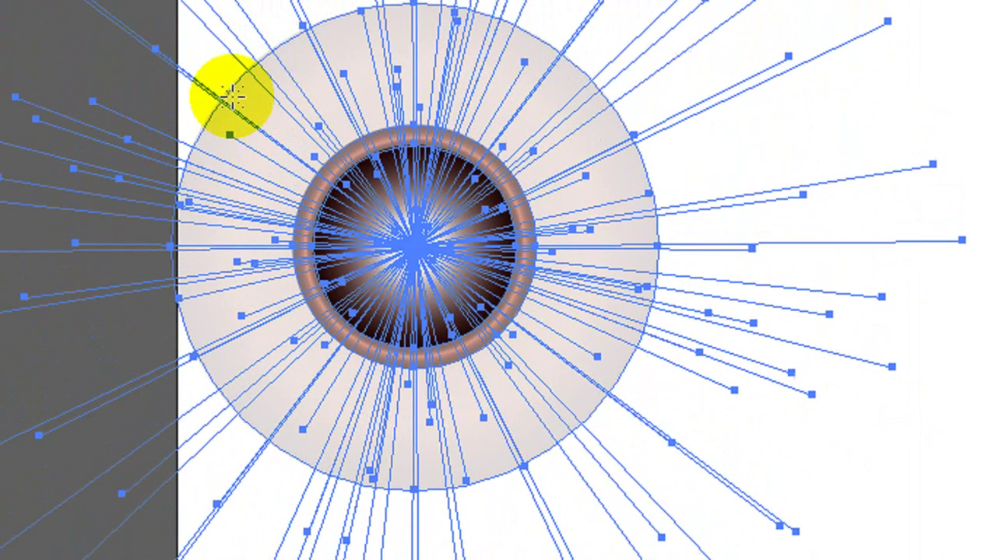
Deselect the lens flare to show it without guides, then open and close the shape flyout.
click(27, 123)
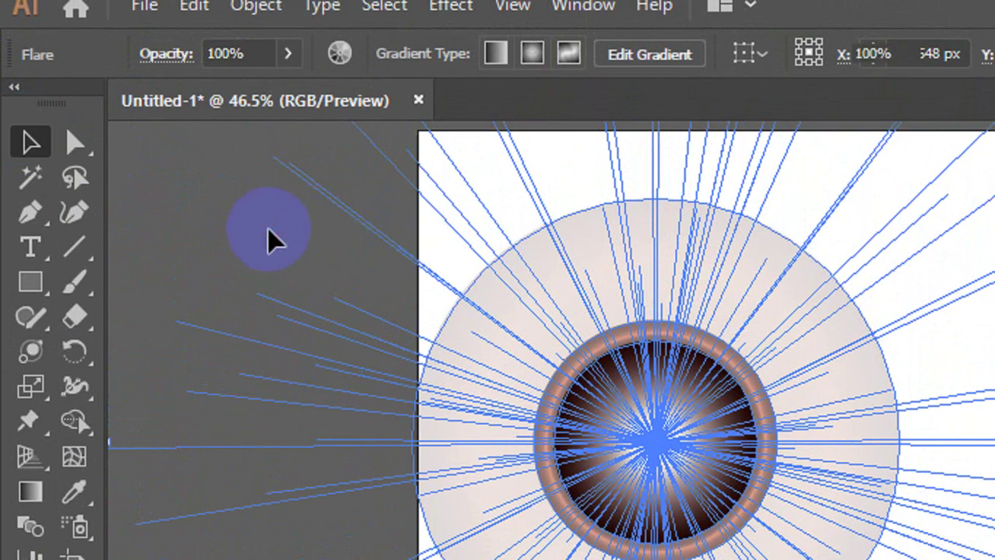
click(269, 234)
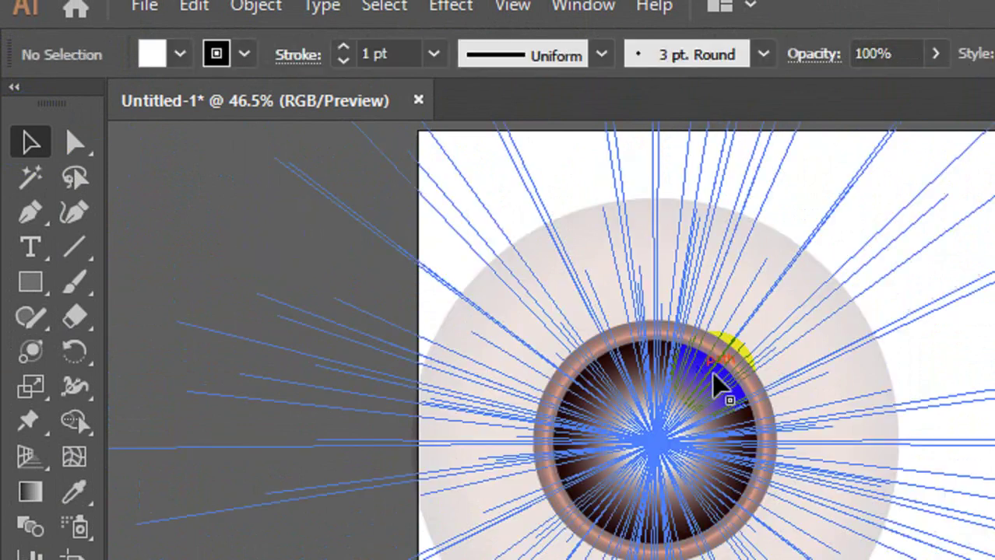
click(822, 517)
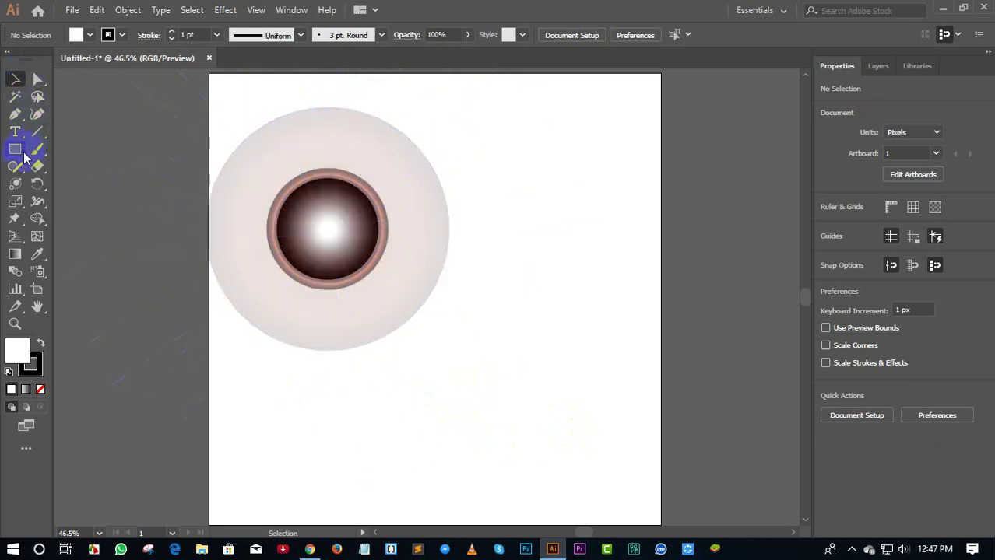
mouse_move(15, 148)
mouse_down()
mouse_move(52, 160)
mouse_move(84, 190)
mouse_move(84, 222)
mouse_up()
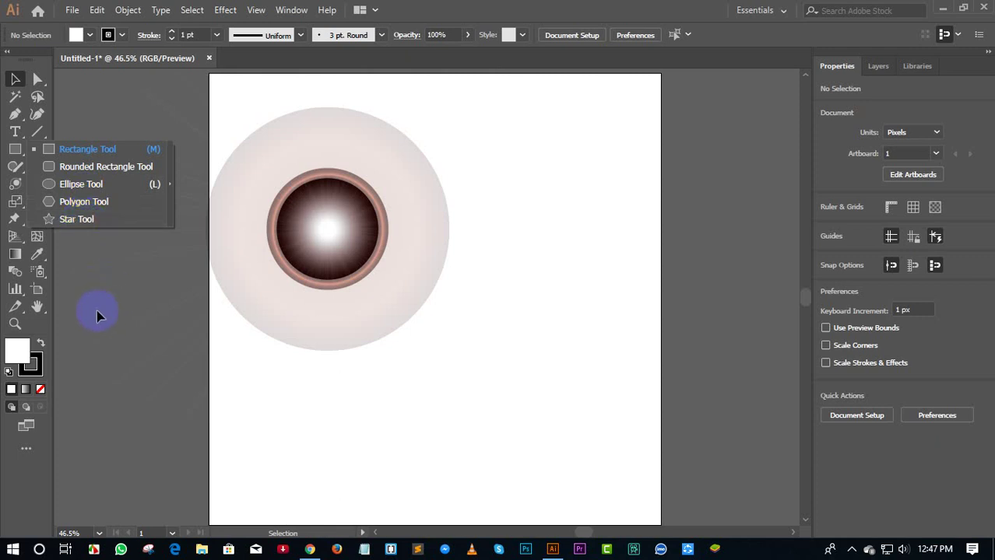
click(507, 490)
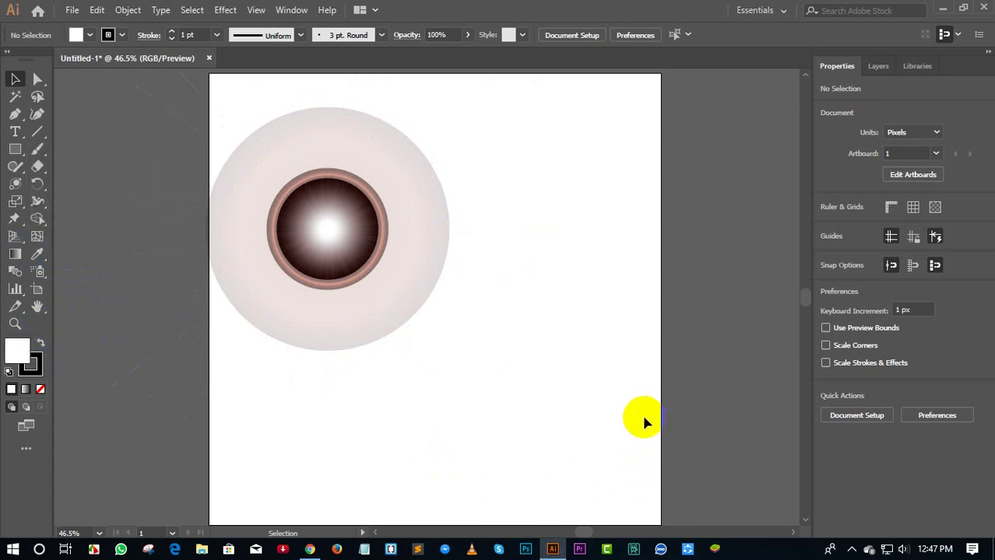
Minimise the Illustrator window to reveal the Windows desktop.
click(942, 8)
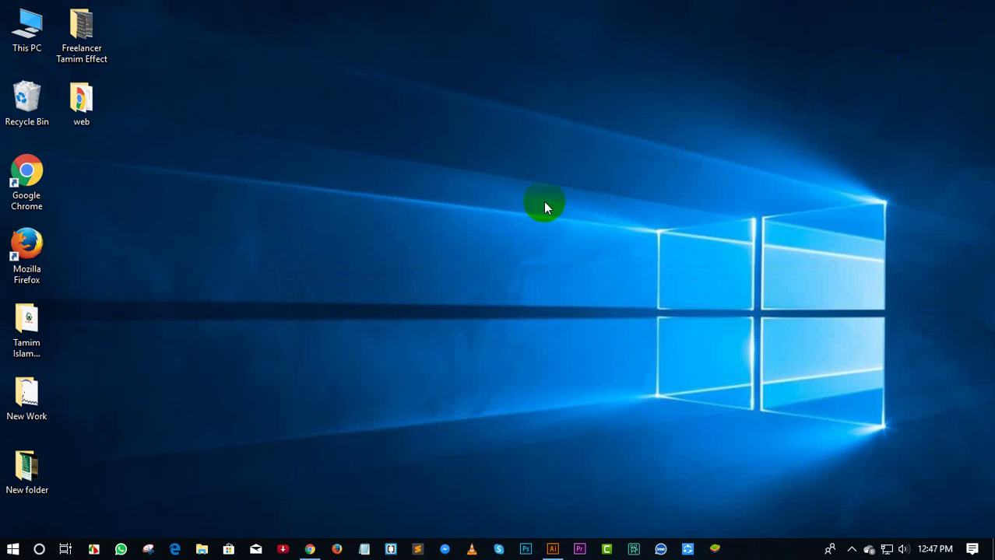